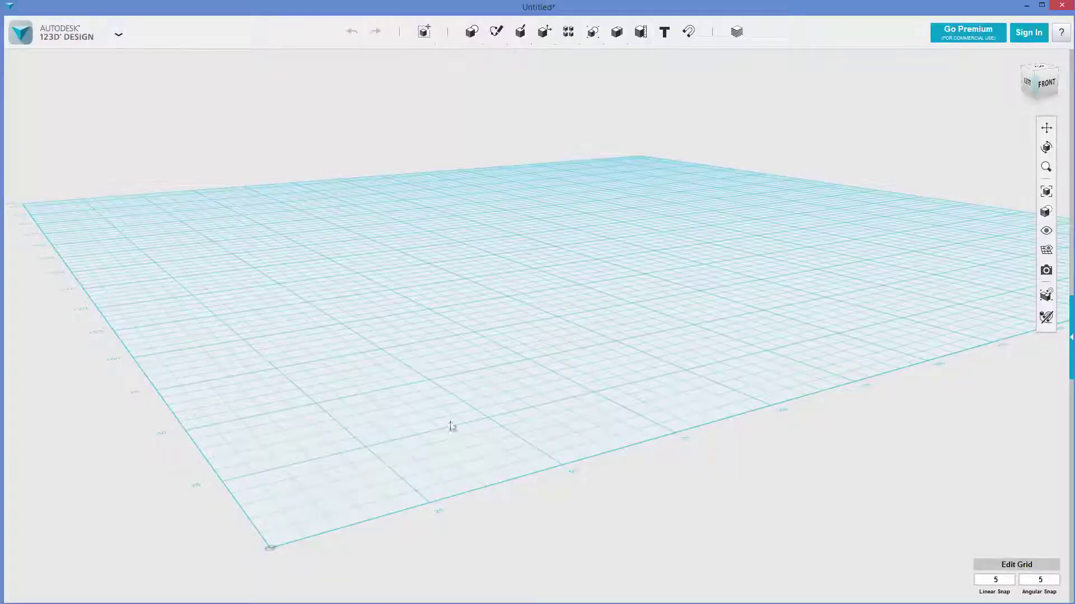
Insert a box primitive on the grid near its front corner
mouse_move(471, 34)
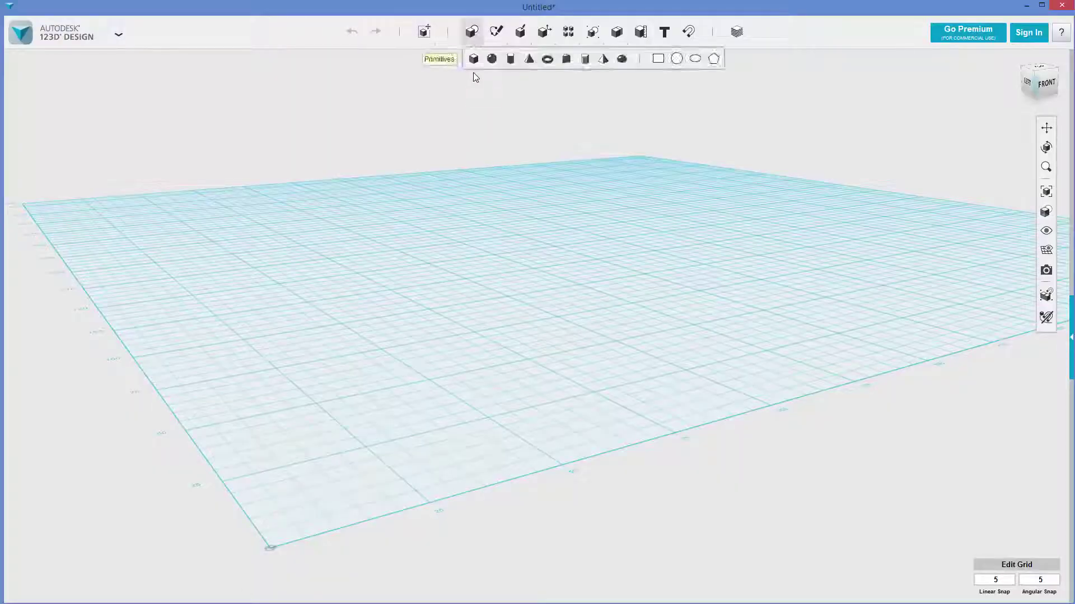
click(475, 56)
click(503, 380)
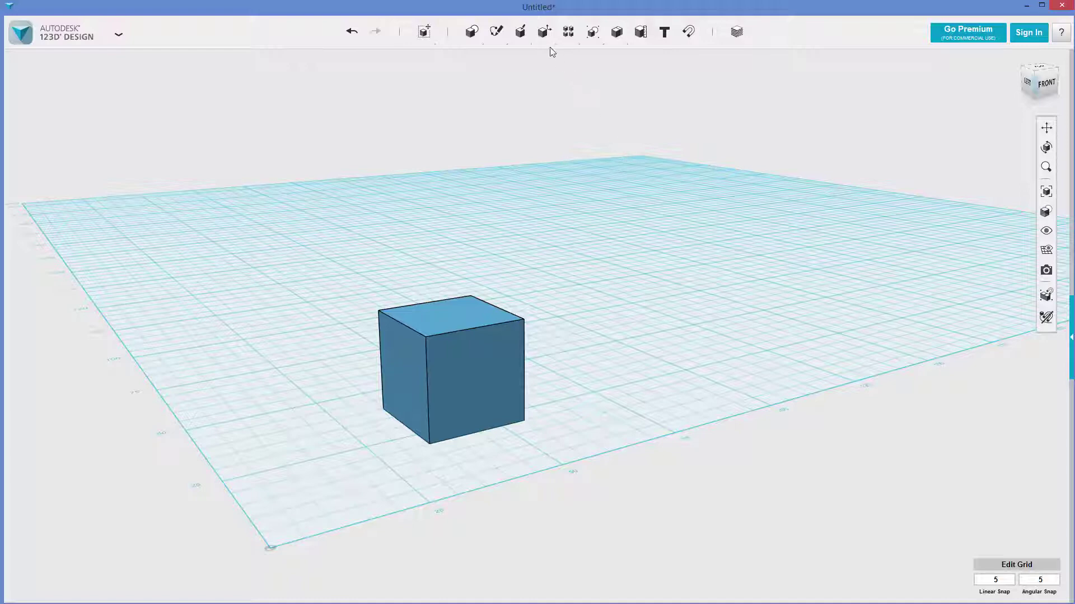
Shell the box through its top face with an inside thickness of 3 mm
mouse_move(544, 32)
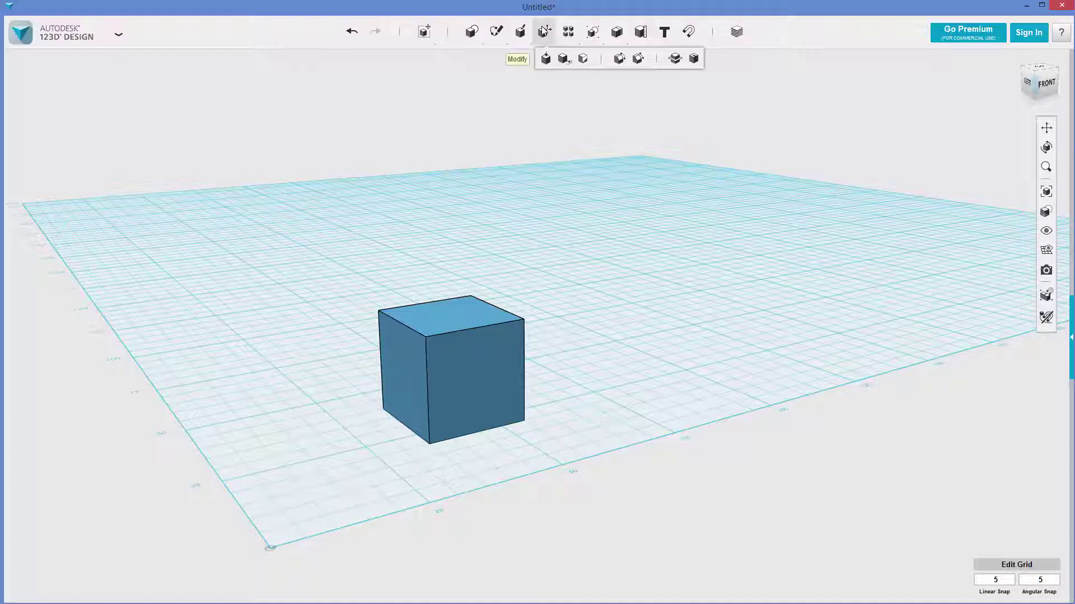
click(694, 59)
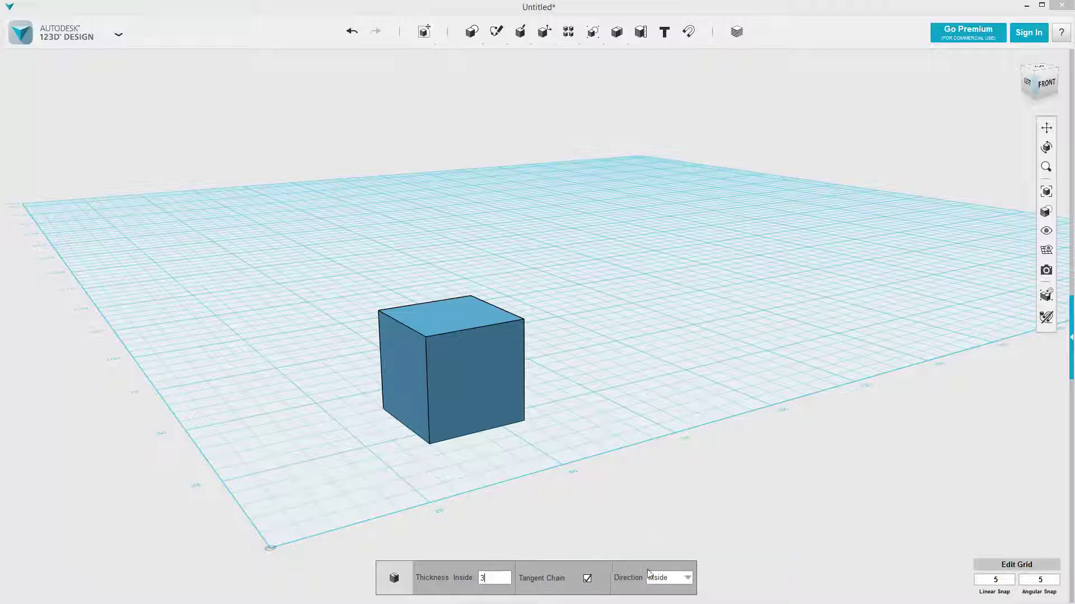
click(461, 321)
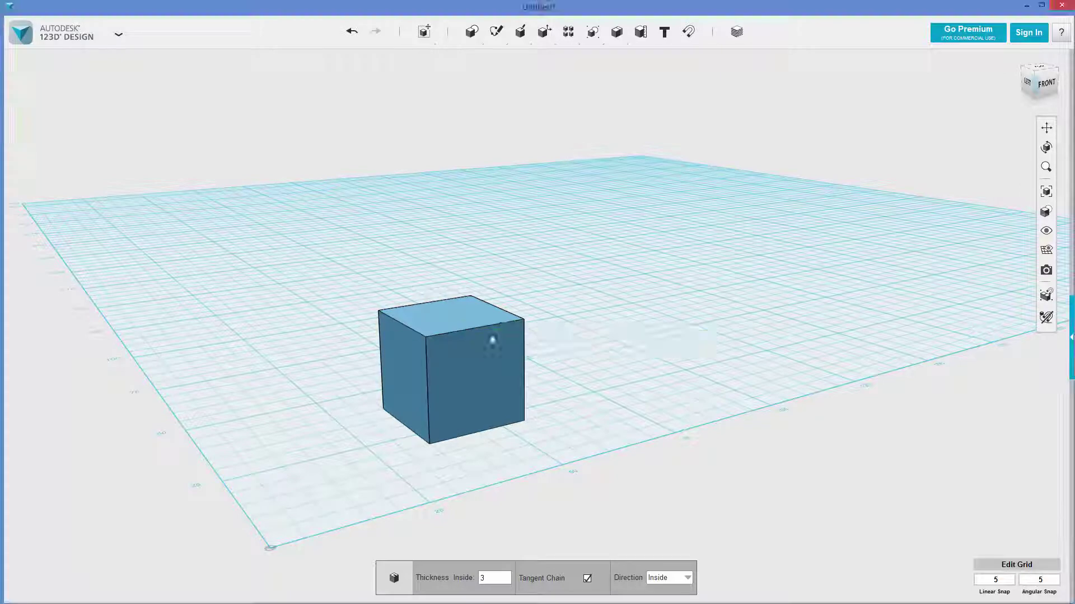
click(637, 376)
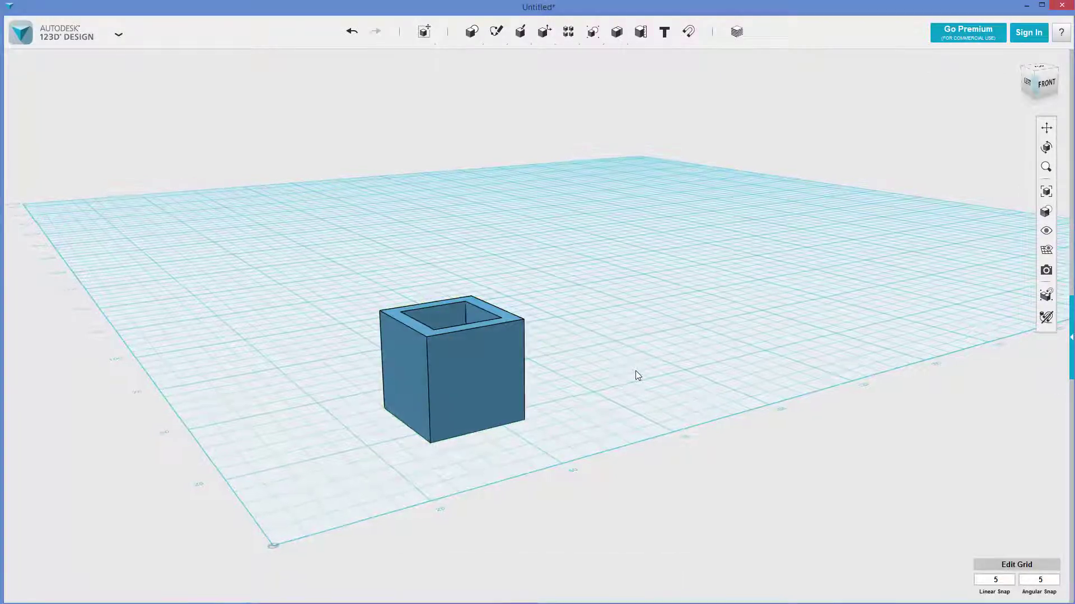
Insert a second box, 20 × 20 × 20 mm, on the grid beside the hollow box
right_drag(635, 370, 628, 401)
mouse_move(471, 37)
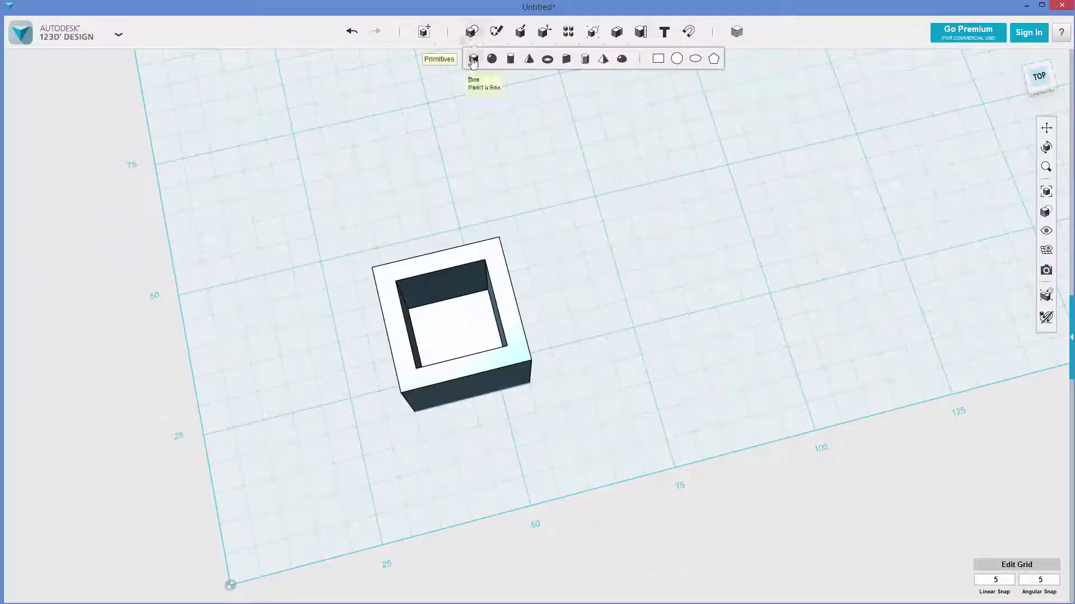
click(473, 60)
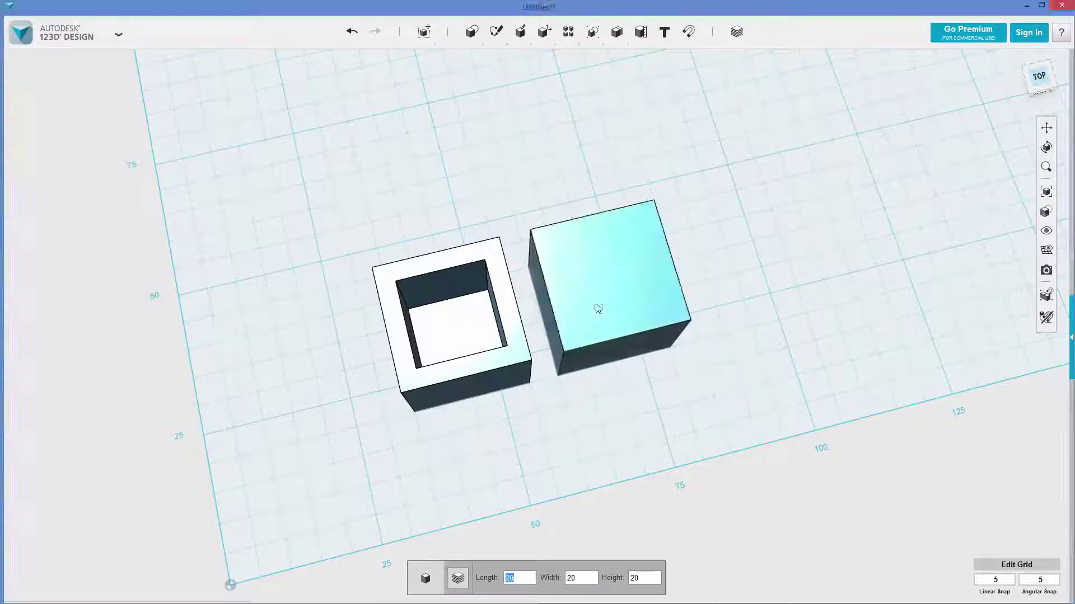
click(598, 308)
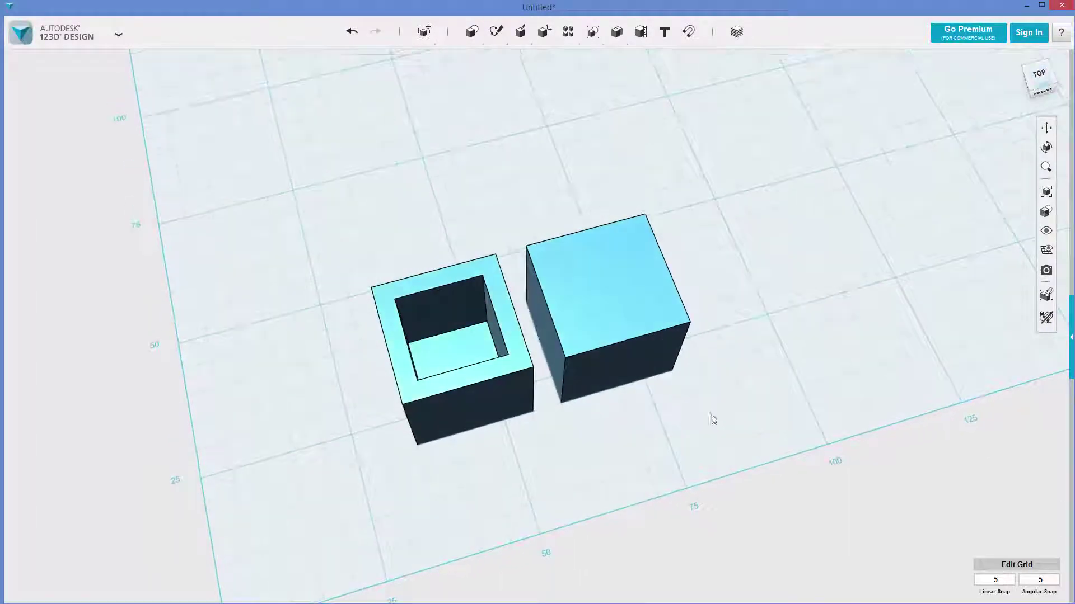
Shell the second box through its top face with an inside thickness of 3 mm
click(619, 365)
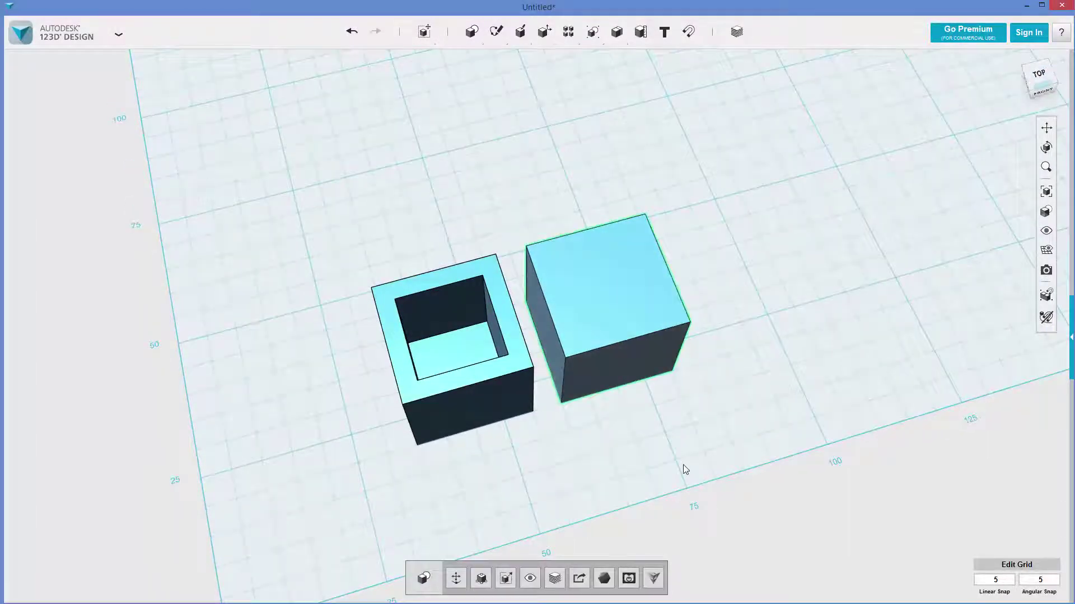
click(610, 298)
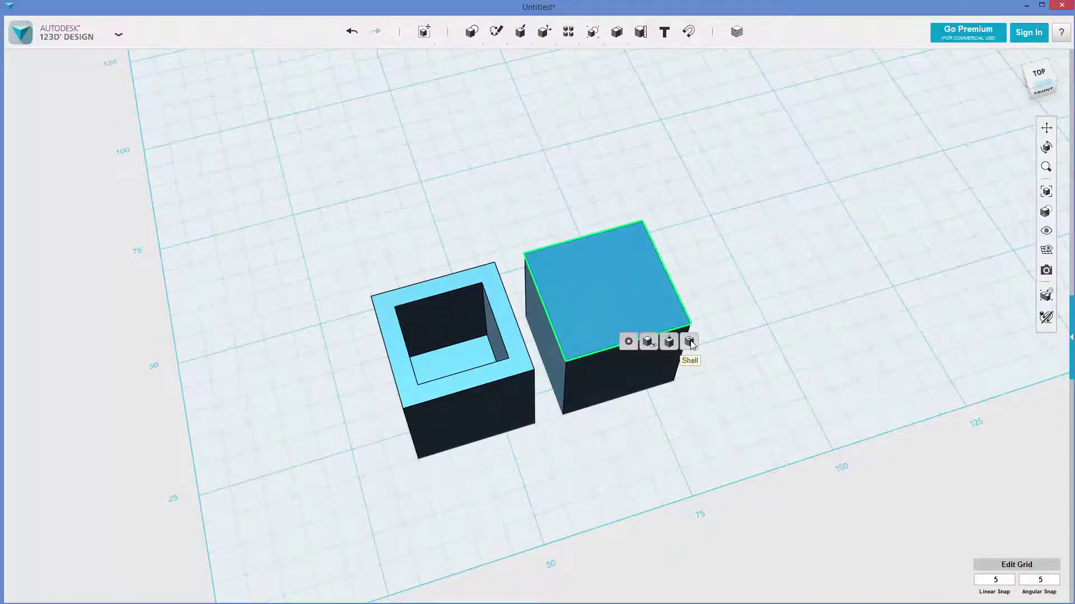
mouse_move(544, 32)
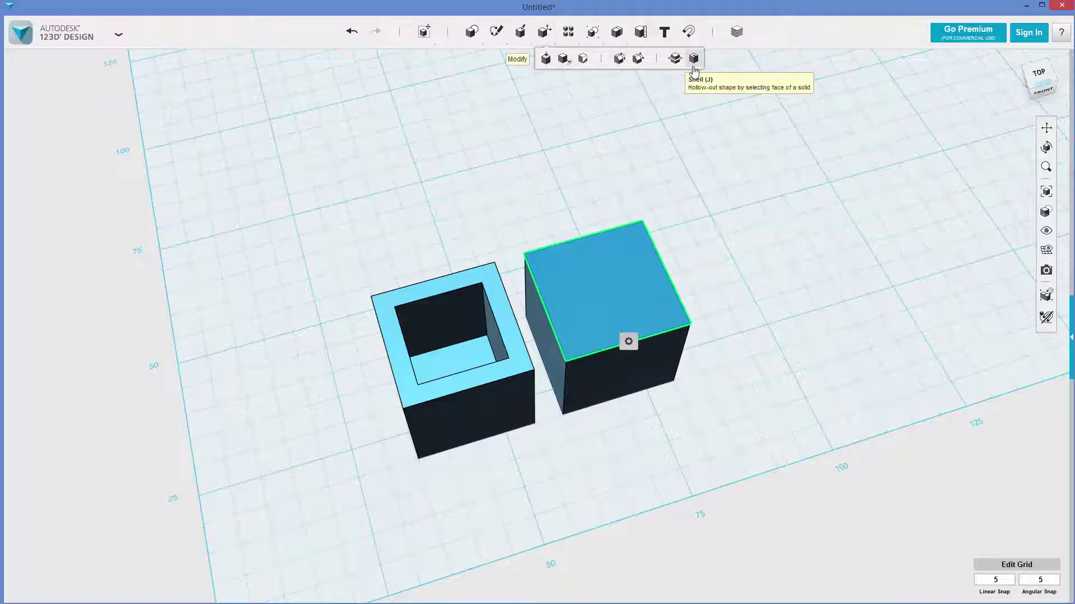
right_drag(799, 344, 795, 351)
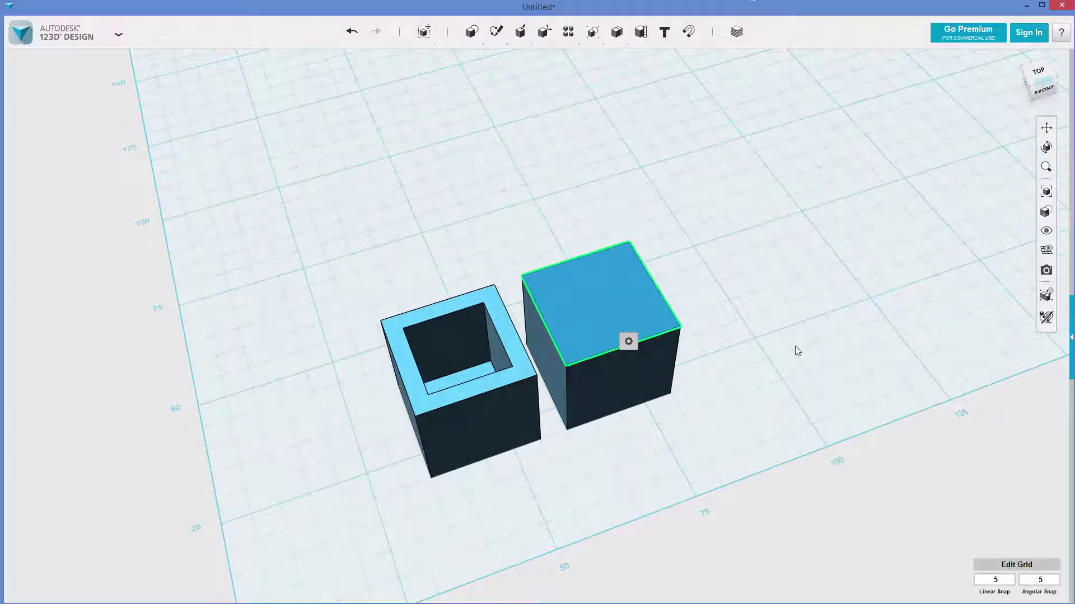
key(j)
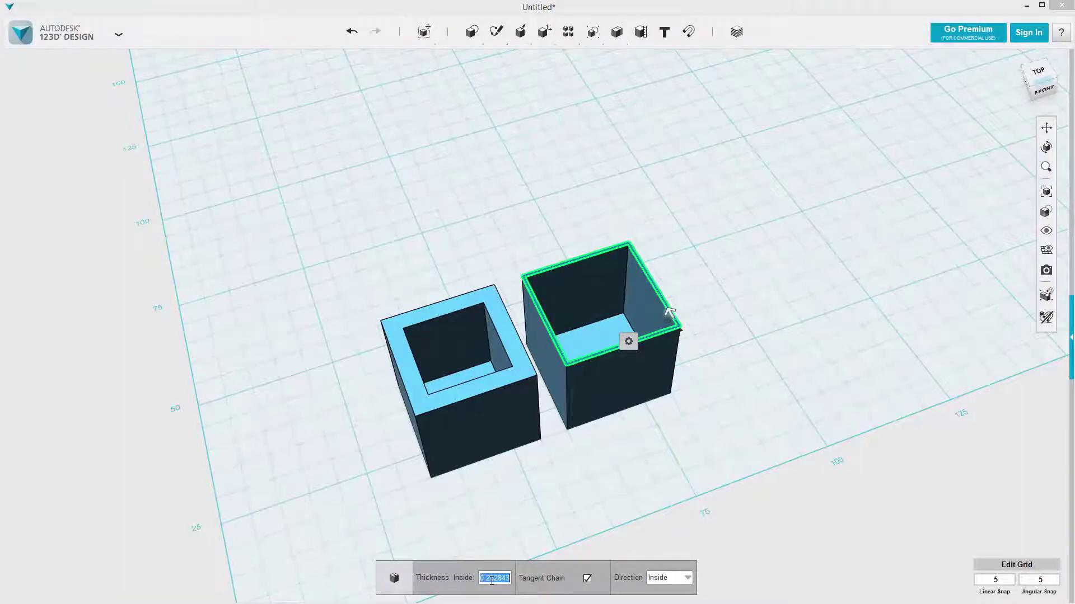
text(3)
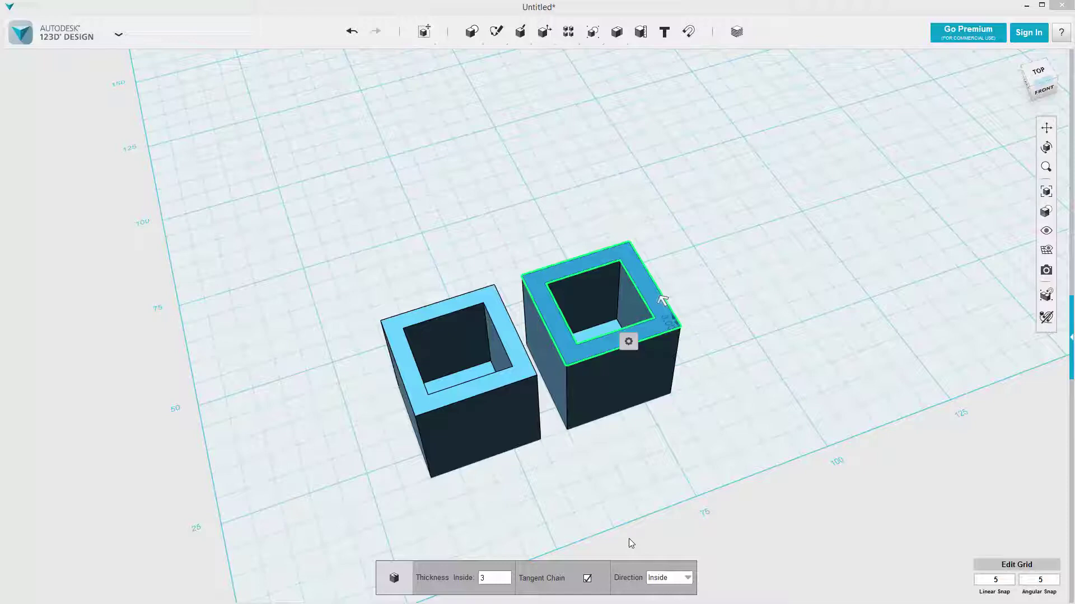
Change the second box's shell direction to Outside and set the thickness to 3 mm
click(668, 579)
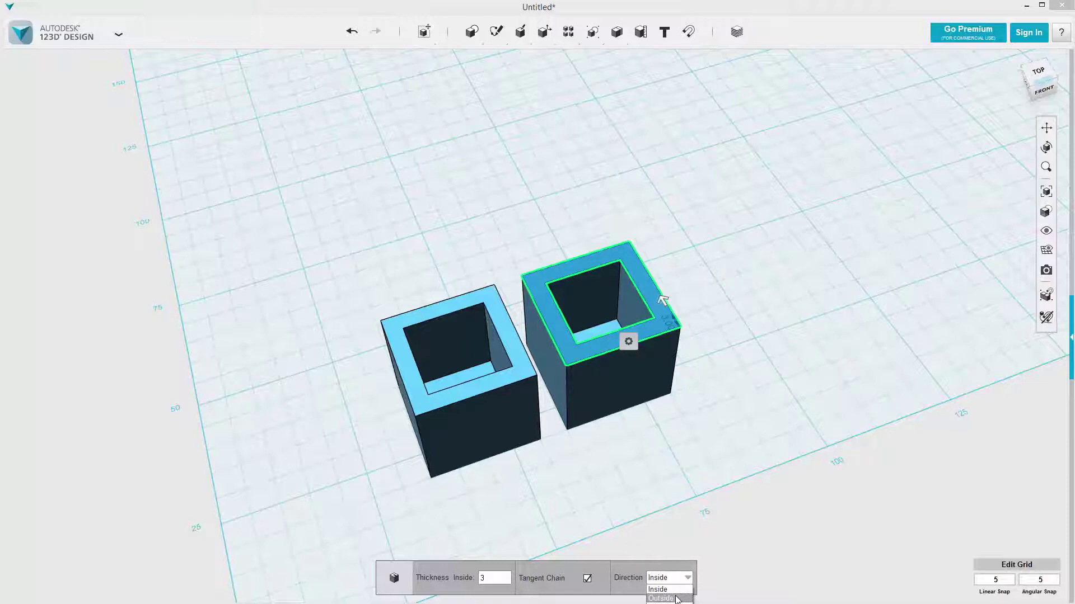
click(660, 599)
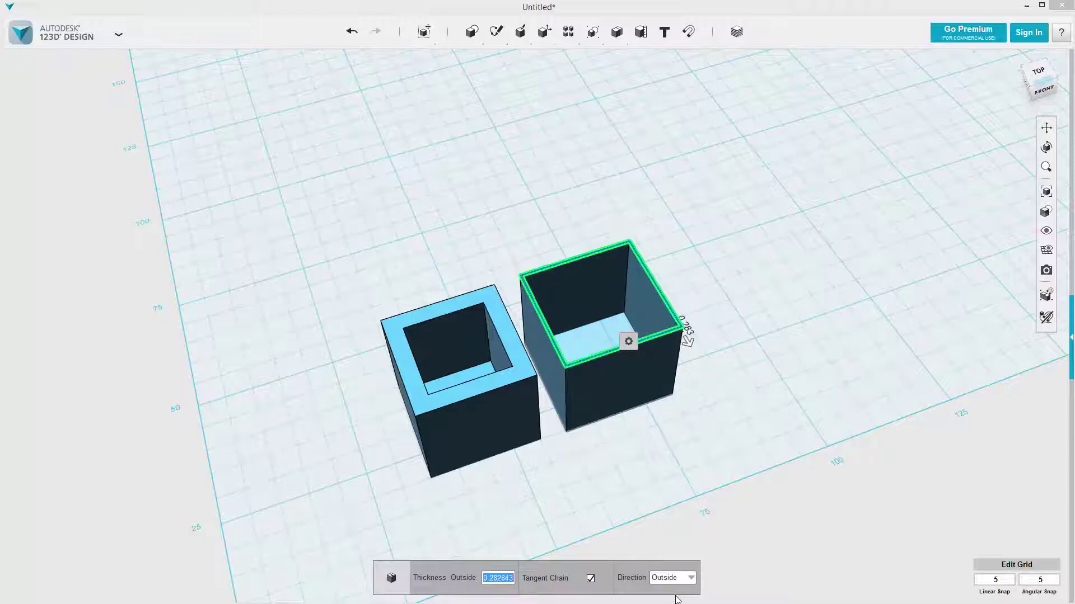
double_click(495, 578)
text(3)
key(Return)
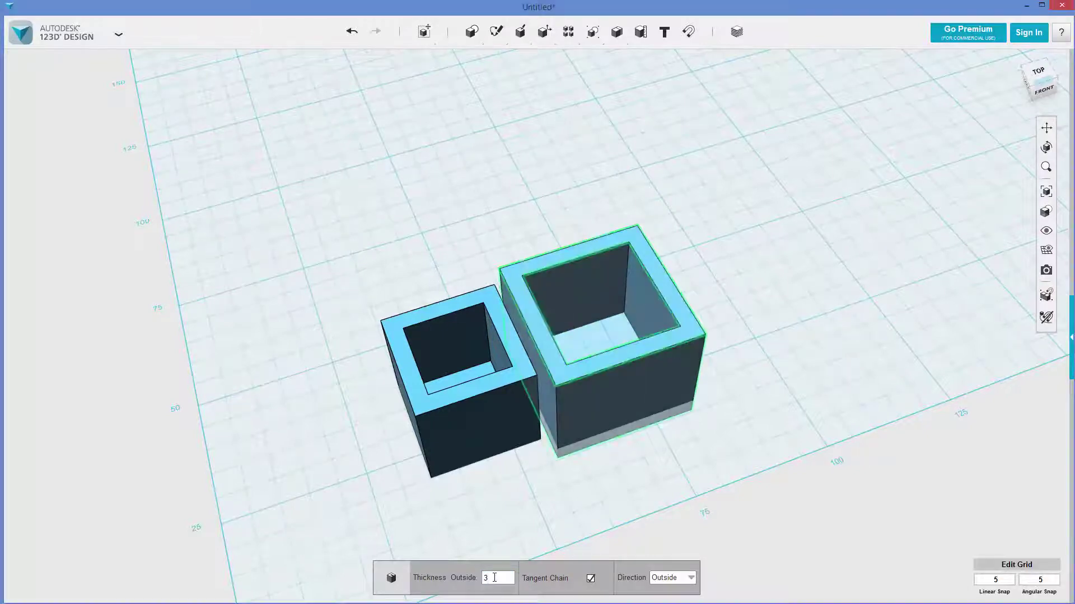
Move the outward-shelled box 35 mm along the X direction, away from the first box
right_drag(495, 443, 696, 394)
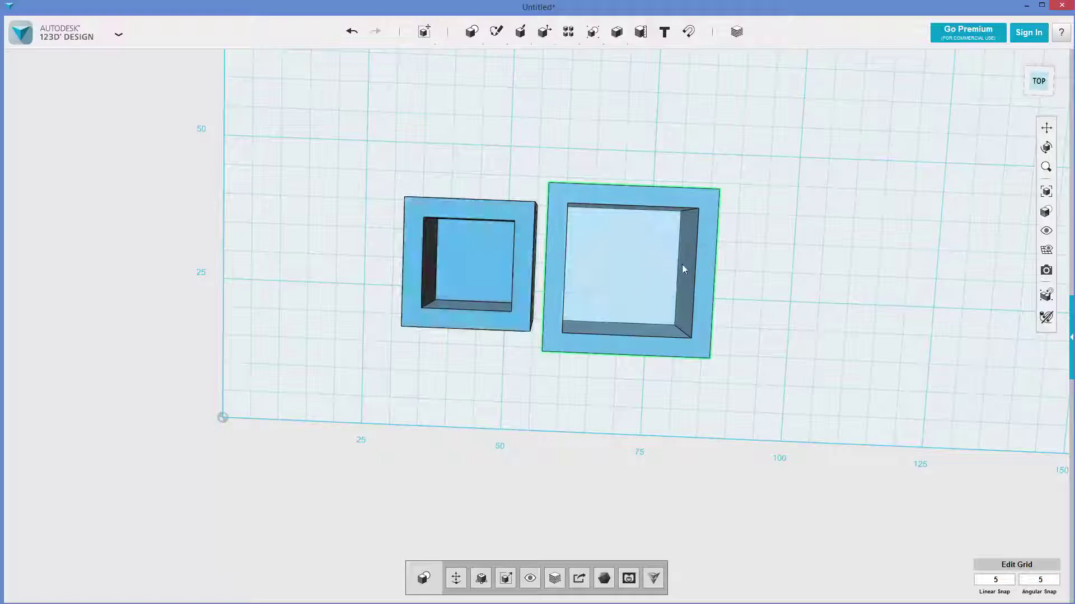
click(747, 278)
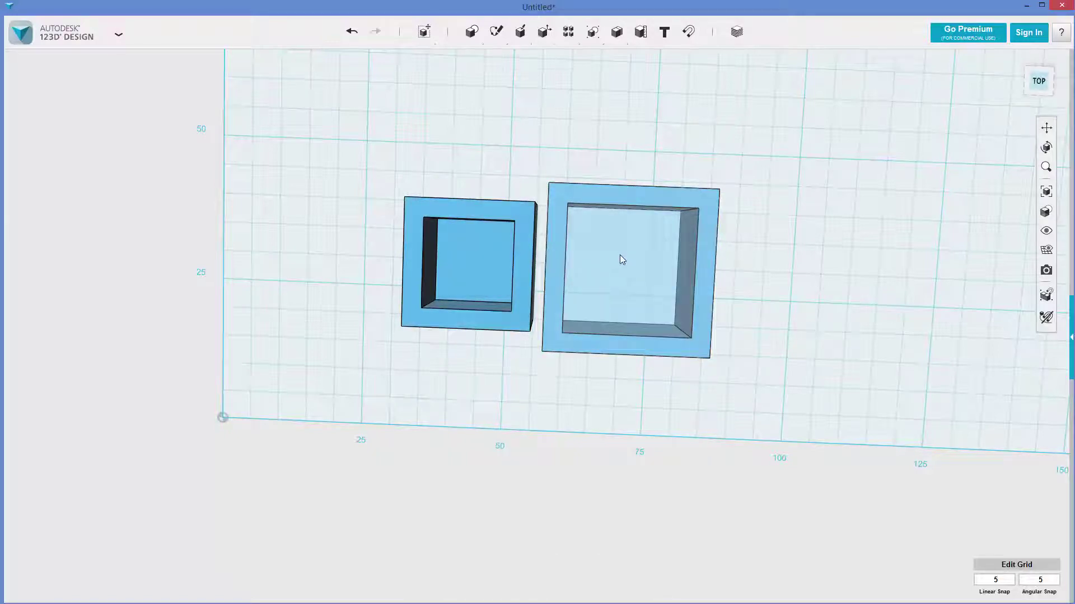
click(634, 274)
key(ctrl+t)
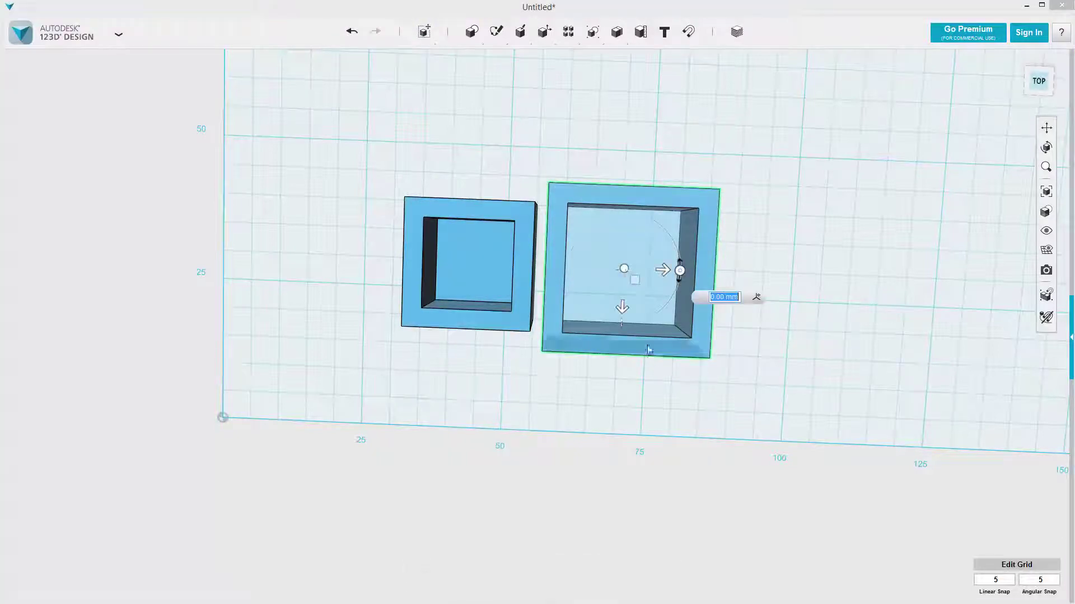
drag(665, 271, 880, 282)
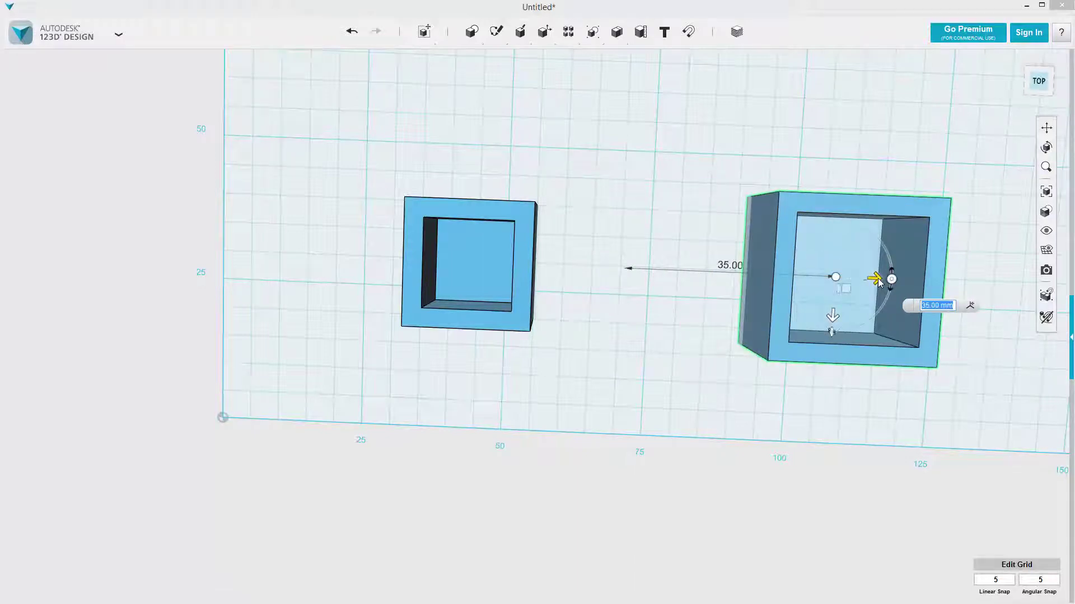
key(Return)
click(582, 139)
Insert a third box, 20 × 20 × 20 mm, in the gap between the two hollow boxes
mouse_move(471, 34)
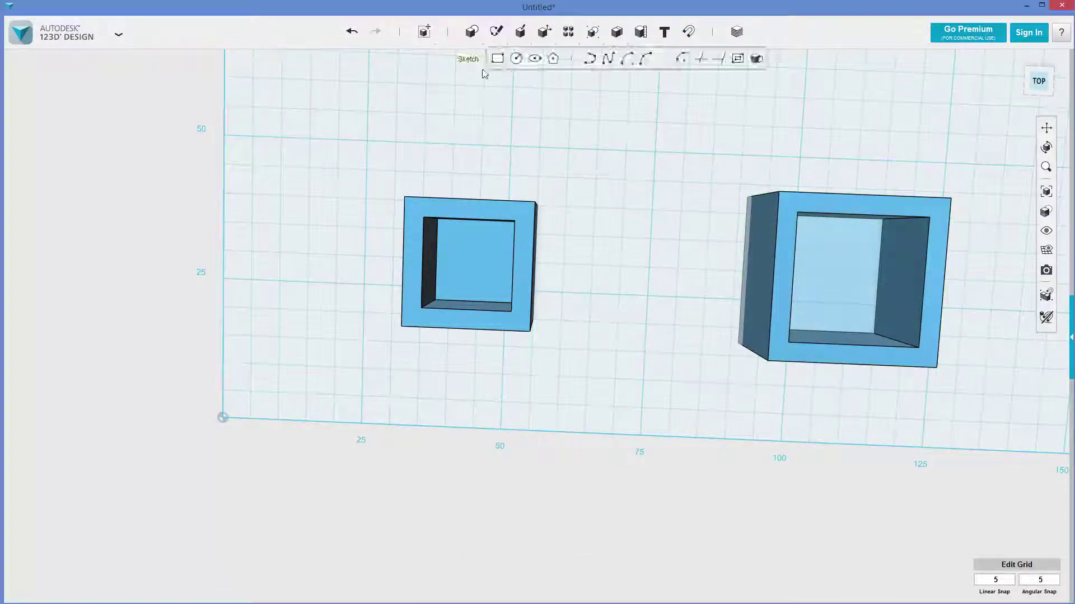
click(475, 58)
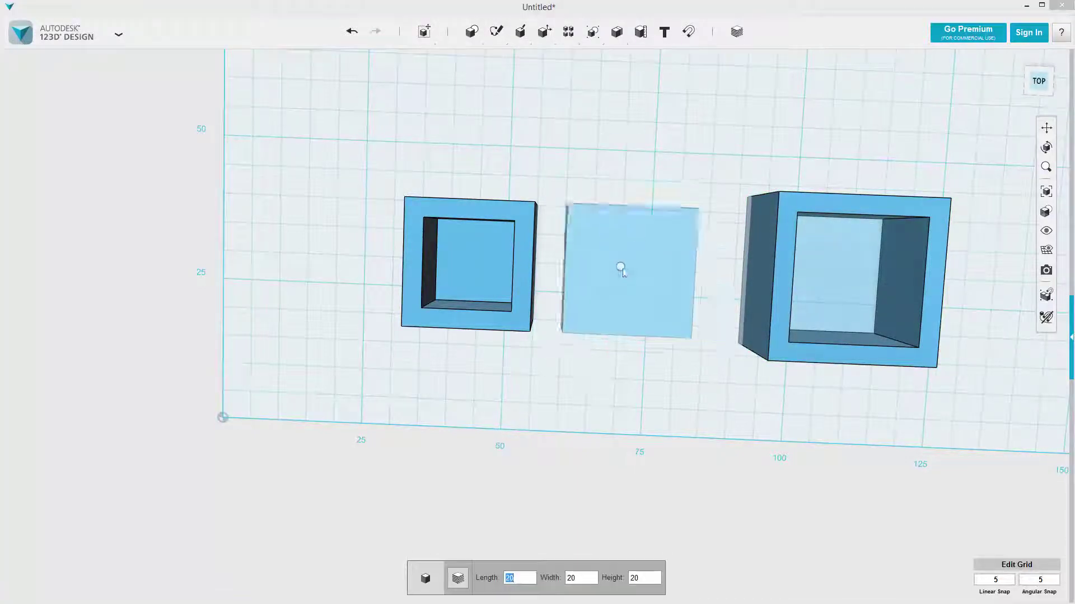
click(623, 271)
Shell the third box through its top face in direction Both, with inside and outside thicknesses of 3 mm each
click(637, 291)
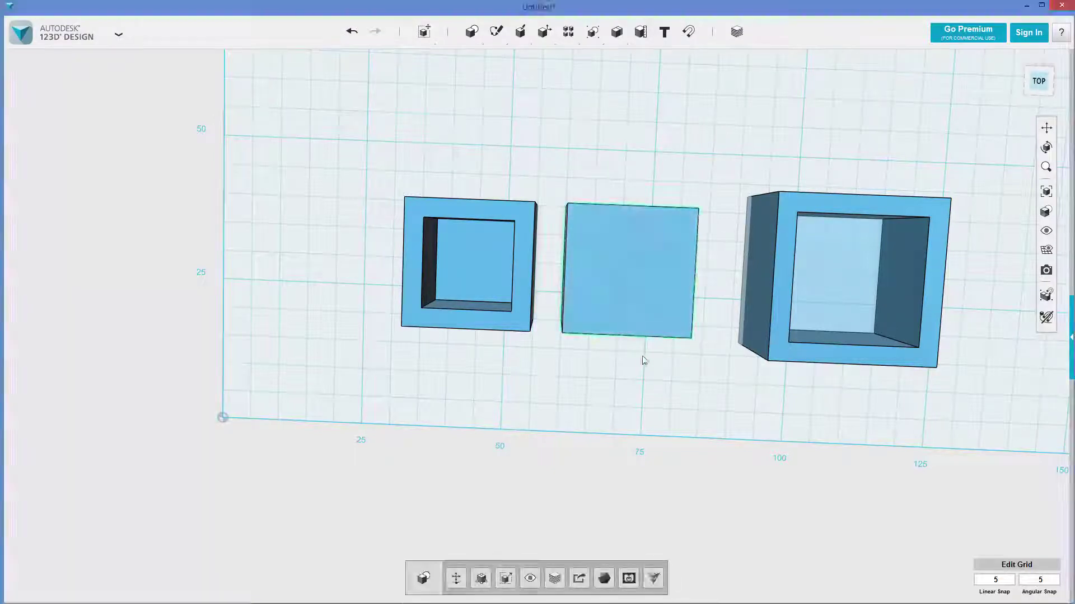
click(645, 313)
right_drag(663, 465, 673, 384)
click(706, 331)
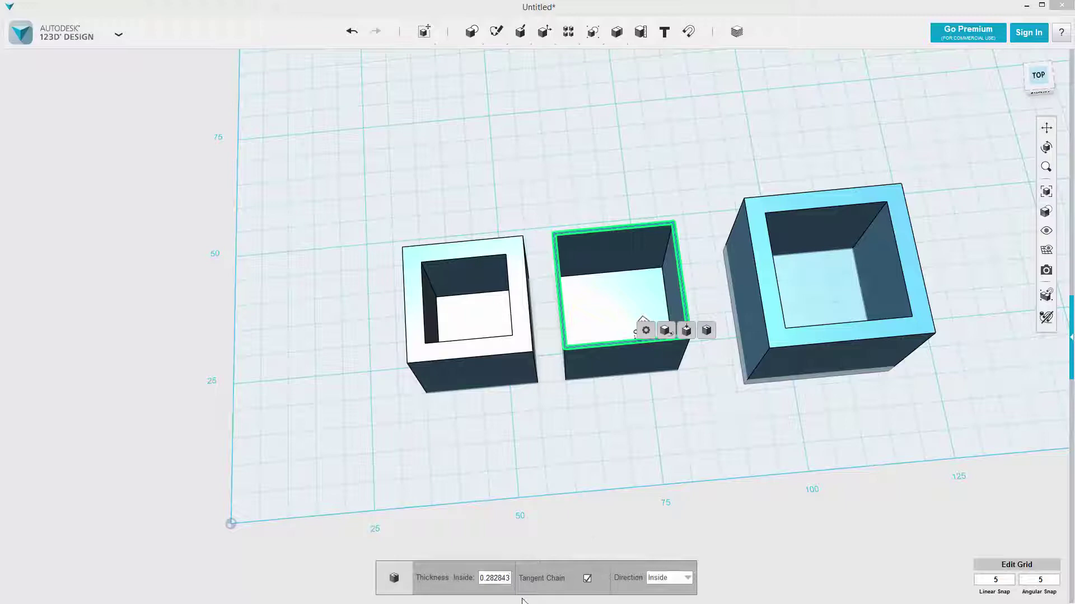
click(660, 578)
click(661, 603)
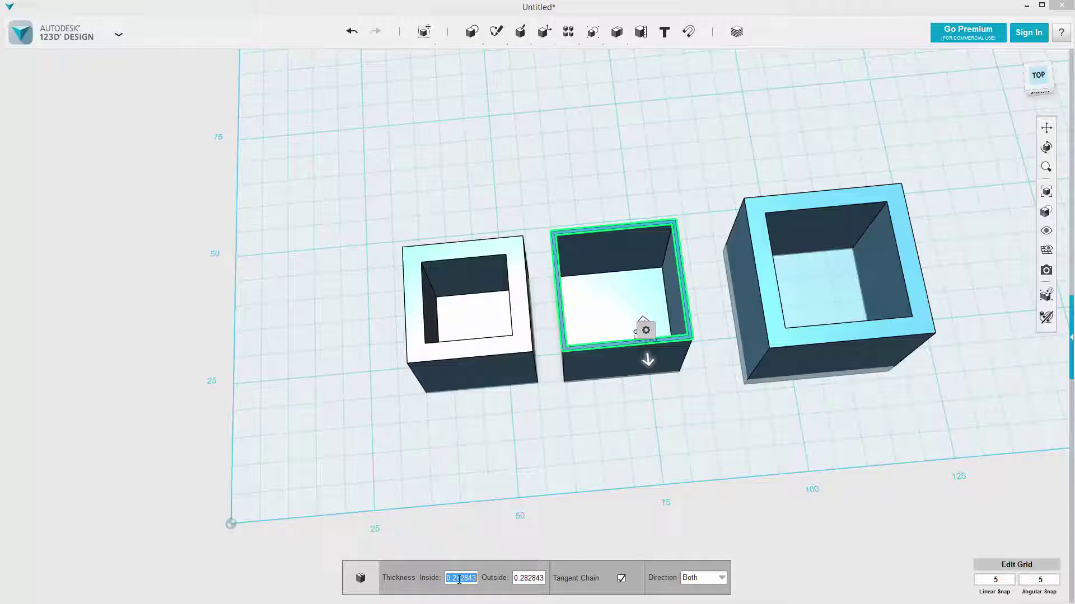
text(3)
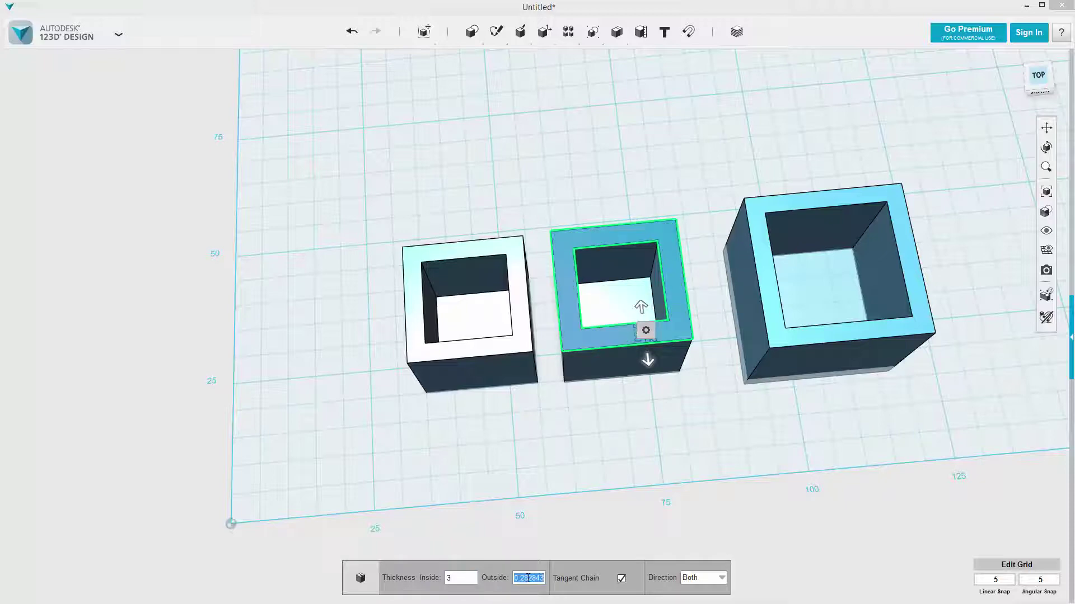
text(3)
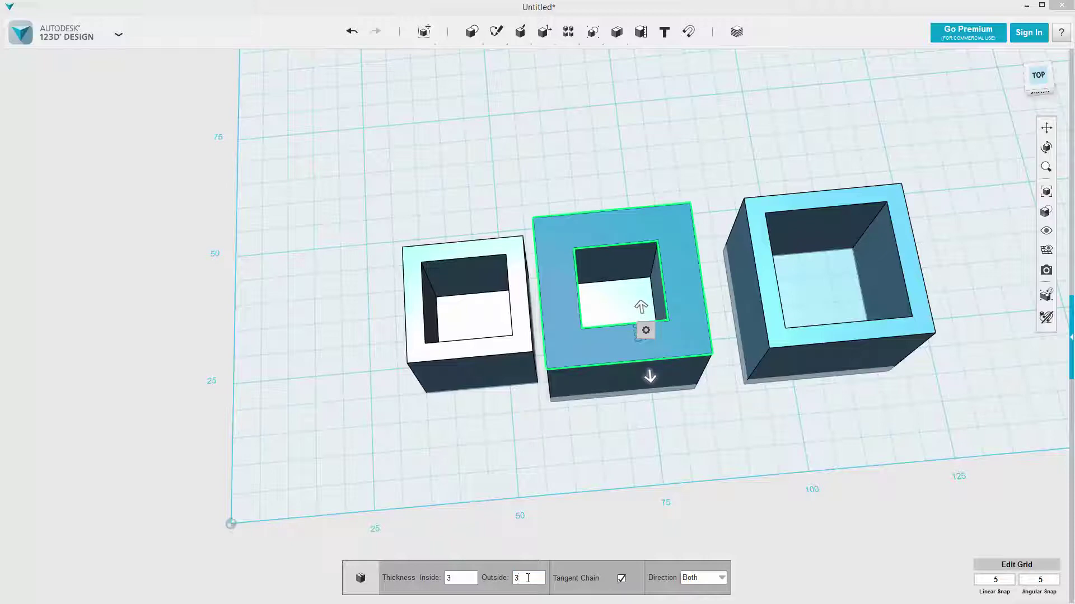
key(Return)
Drop the middle box and the outward-shelled box onto the grid so their bases rest on the work plane
right_drag(775, 434, 777, 492)
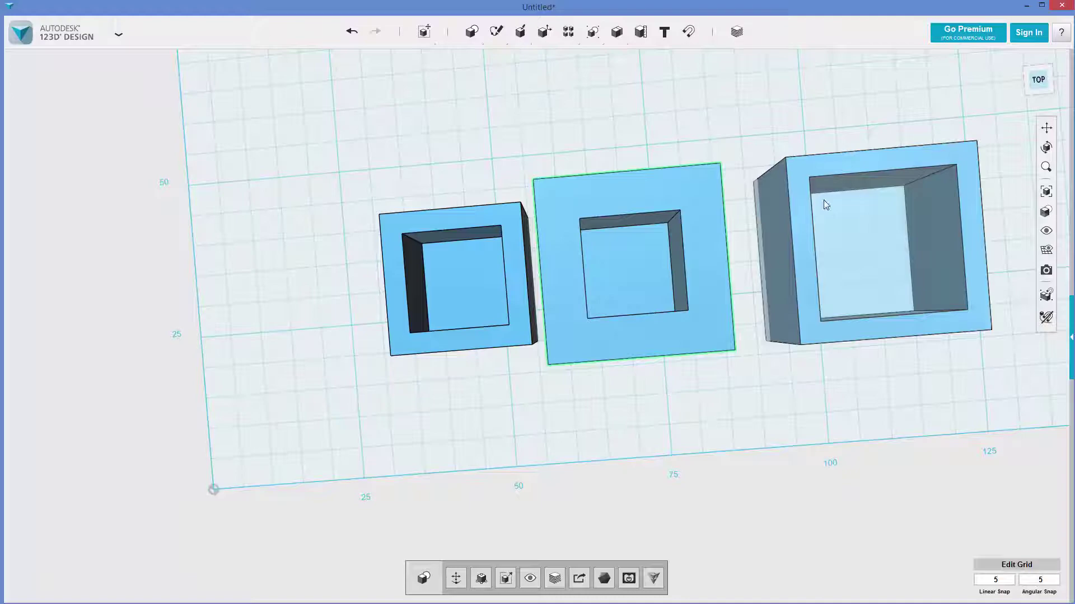
click(709, 411)
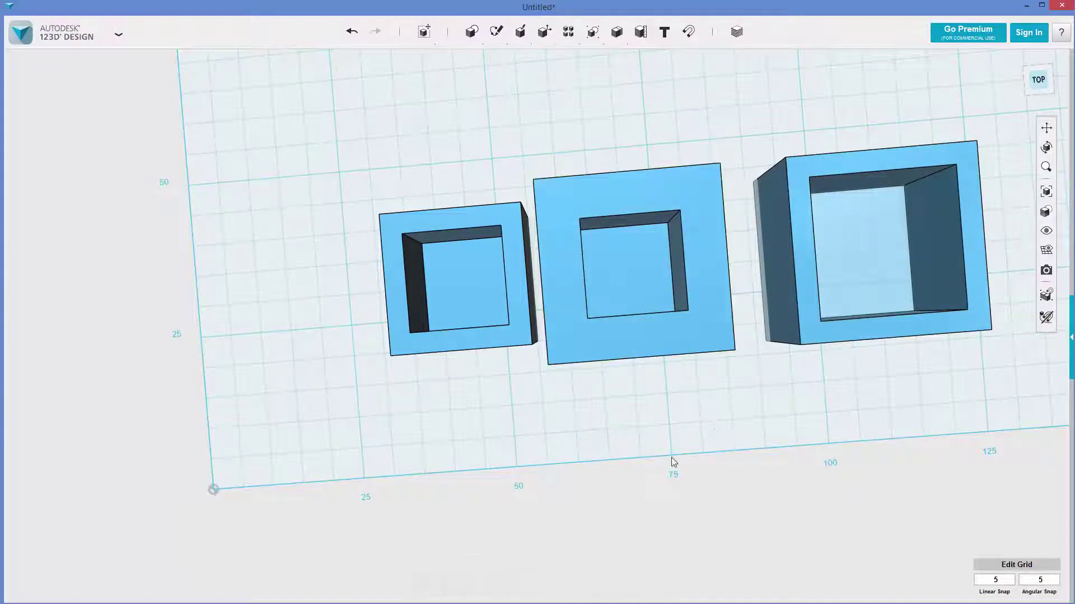
right_drag(671, 463, 741, 514)
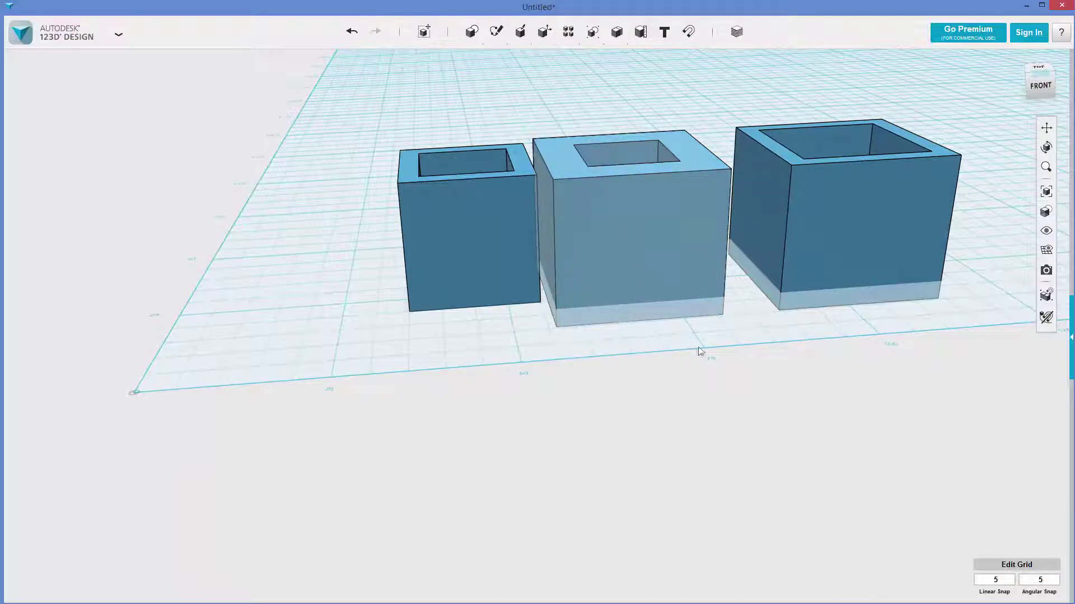
right_drag(698, 411, 647, 277)
click(648, 280)
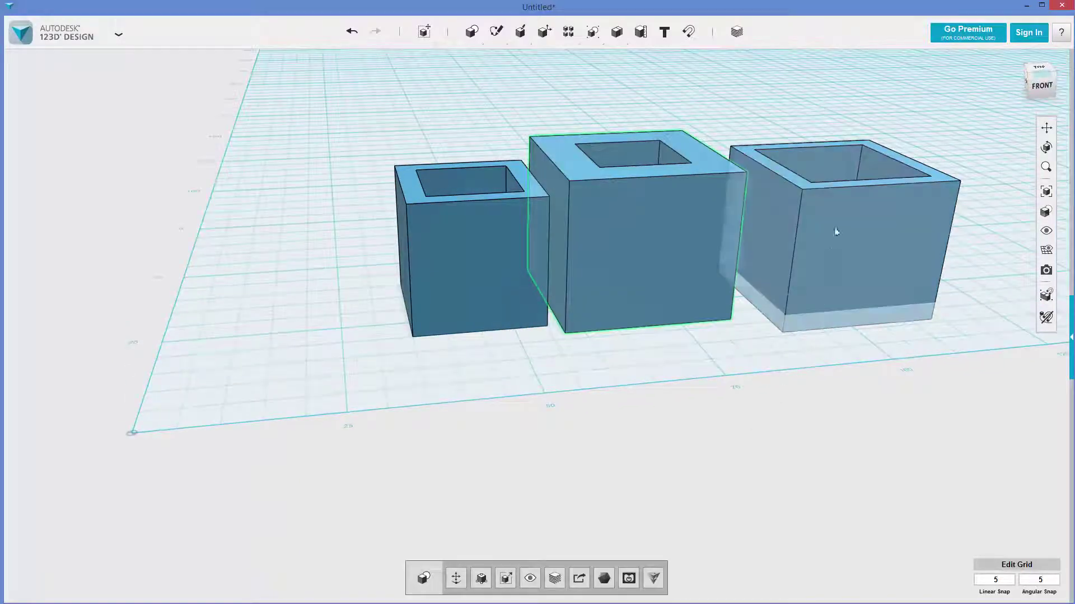
click(767, 233)
click(787, 436)
Delete the small inward-shelled box beside the middle box
click(1040, 73)
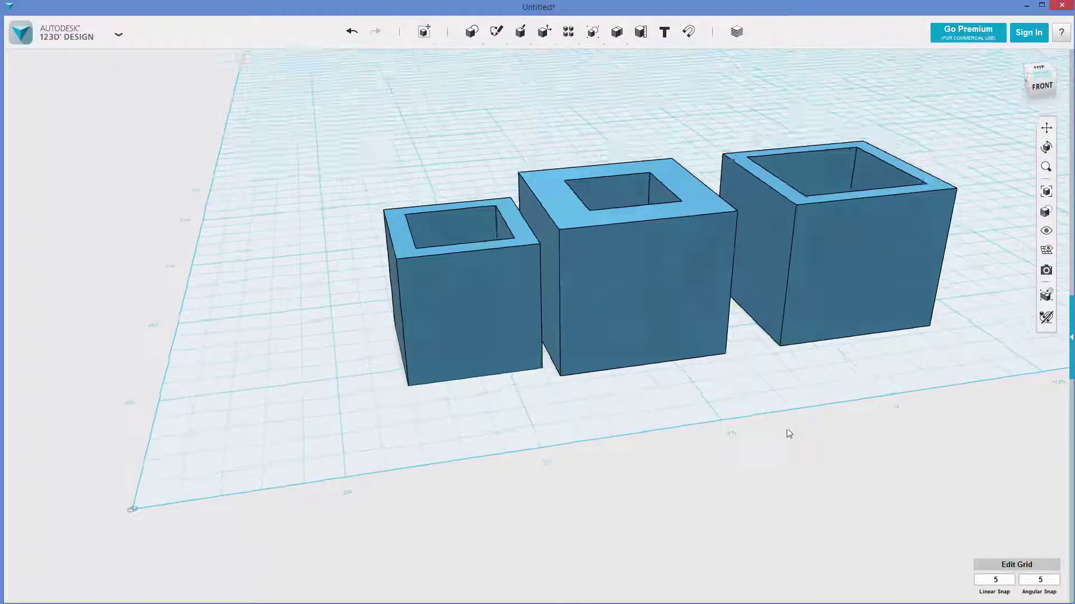
right_drag(787, 428, 549, 325)
click(536, 330)
key(Delete)
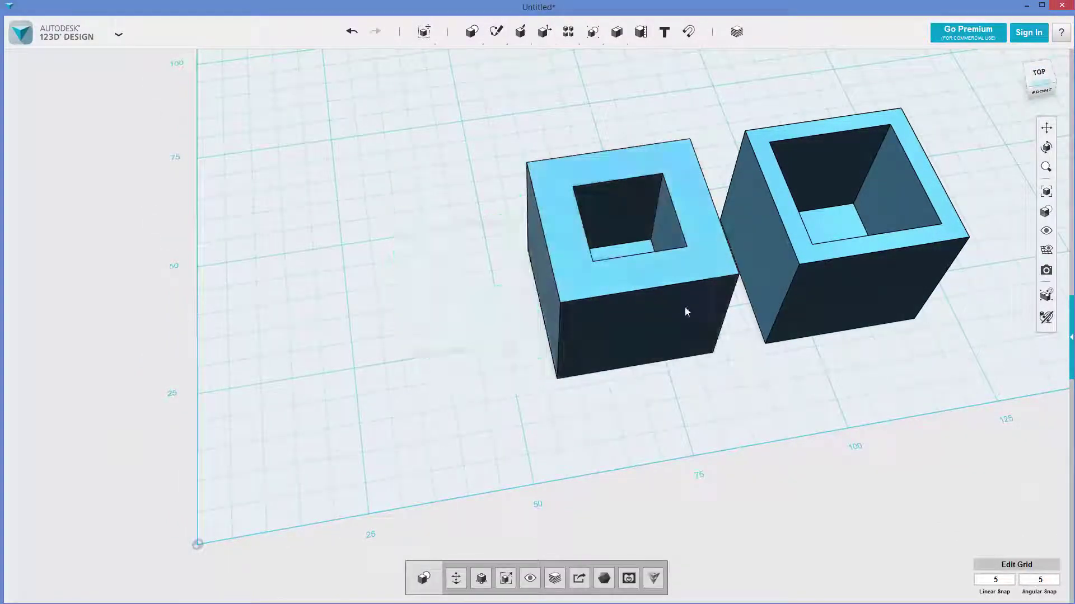
Delete the two remaining hollow boxes so the grid is empty
click(755, 316)
key(Delete)
click(712, 331)
key(Delete)
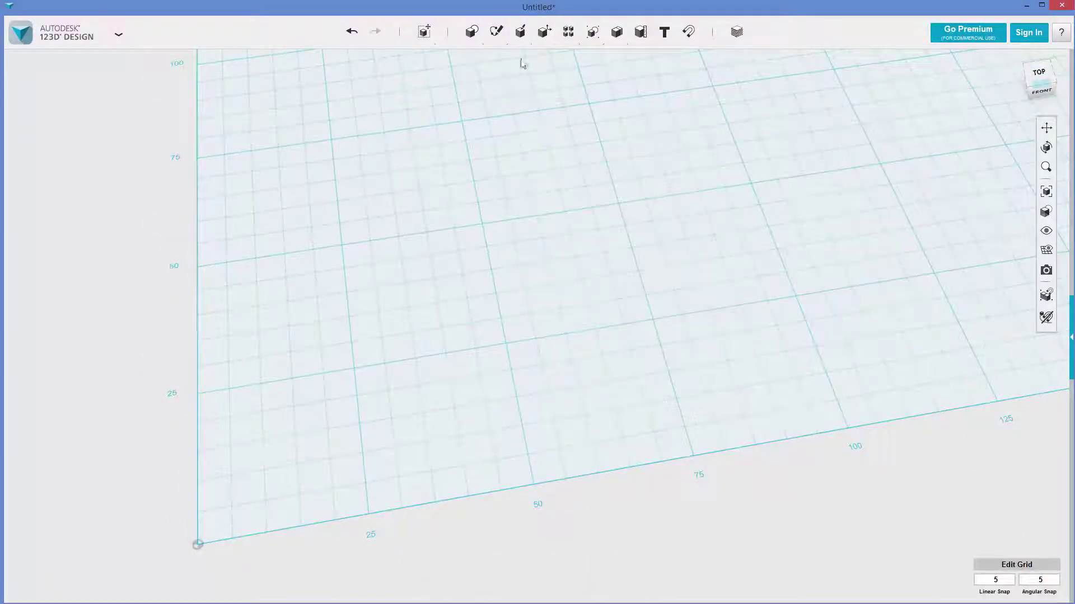
Sketch an ellipse on the grid, centred on a major grid intersection, with a long half-axis of about 25 mm
mouse_move(472, 36)
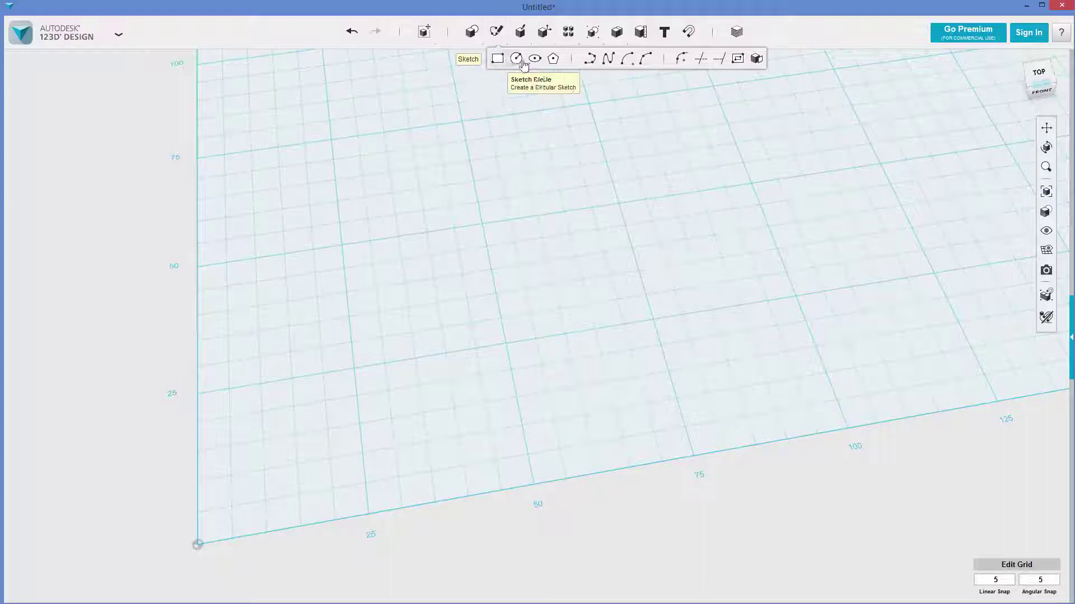
click(534, 63)
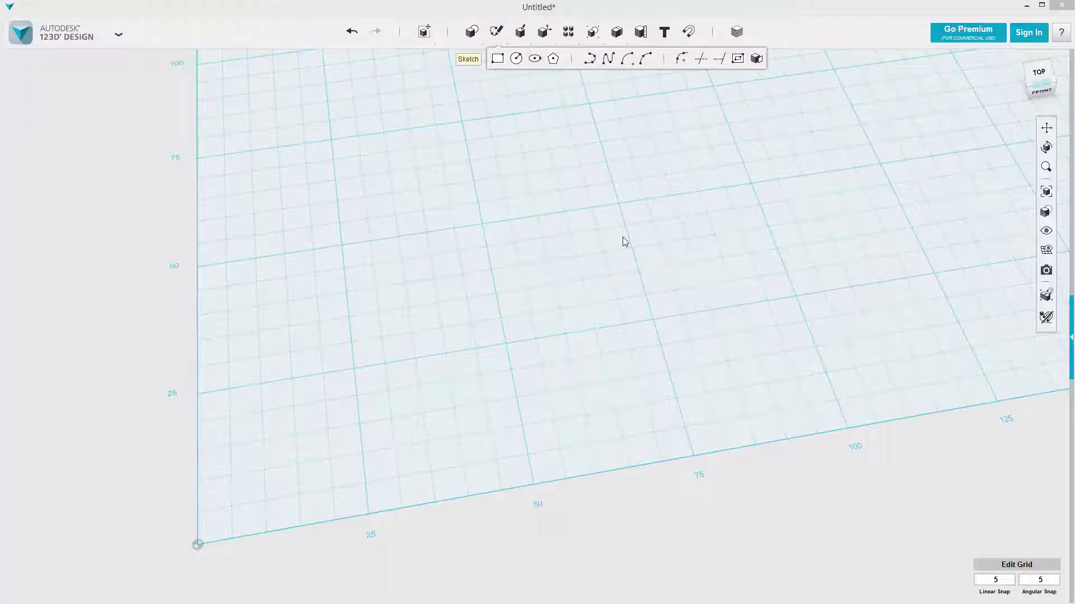
click(618, 205)
click(617, 205)
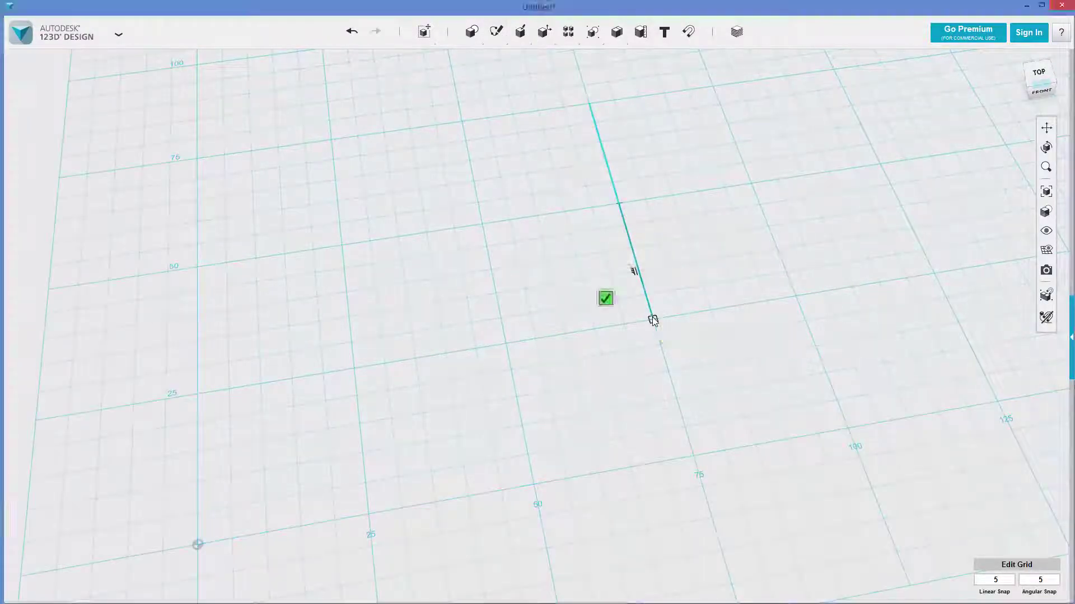
click(653, 317)
click(540, 223)
right_drag(540, 222, 496, 223)
click(493, 199)
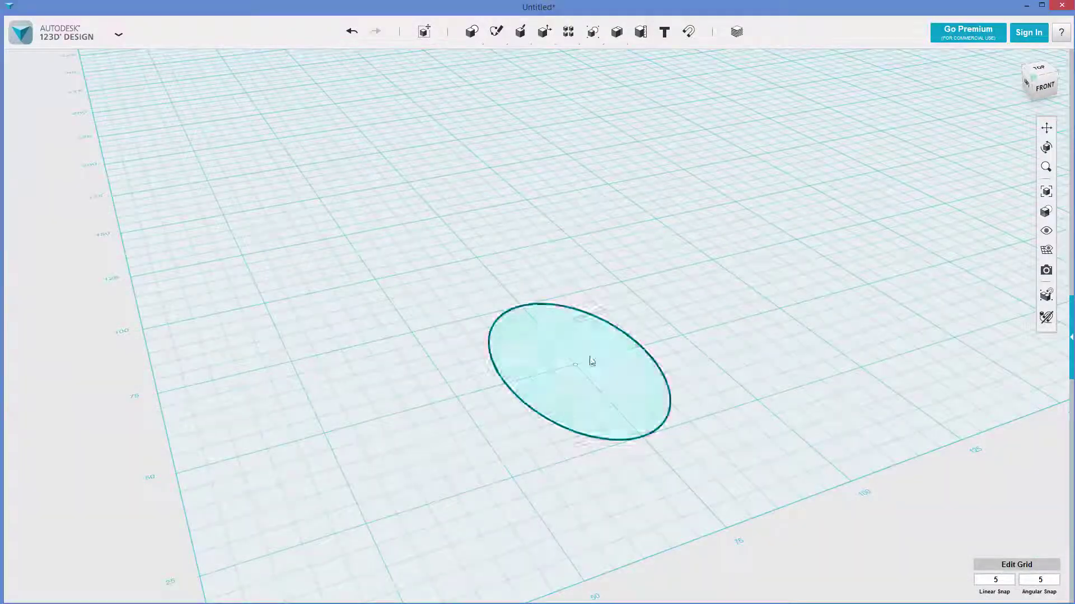
Paste a copy of the ellipse, raise it above the original and rotate it about its vertical axis
click(599, 390)
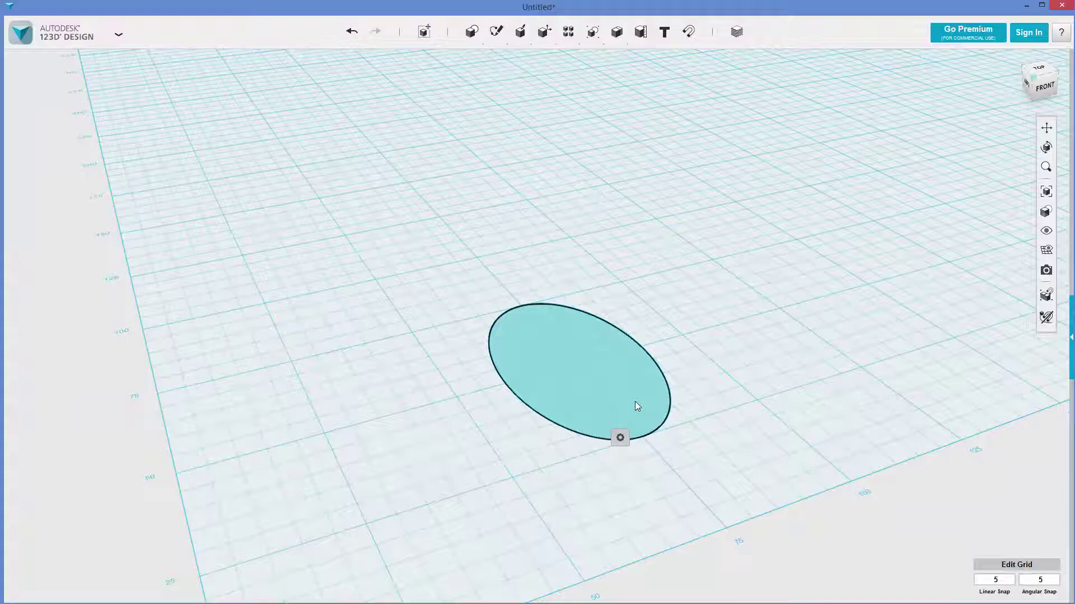
key(ctrl+t)
drag(577, 332, 582, 163)
drag(633, 194, 624, 153)
click(624, 152)
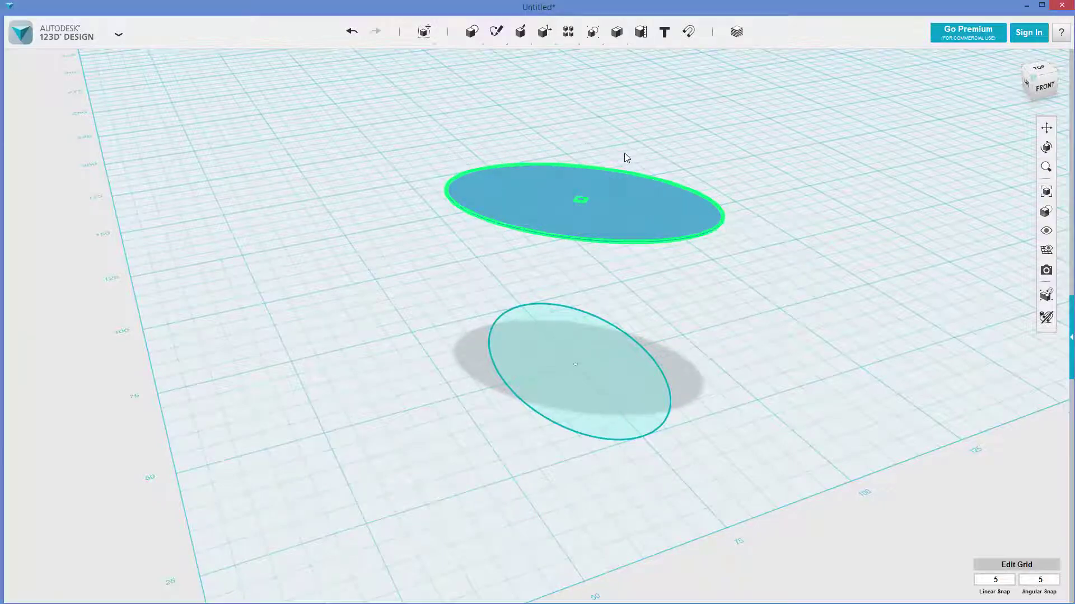
click(649, 107)
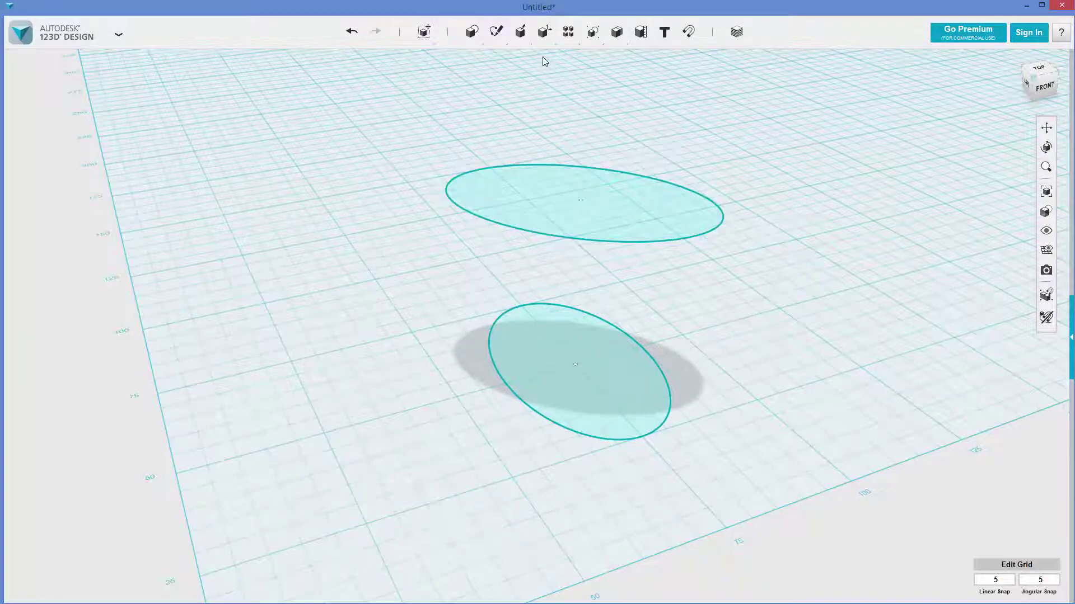
Loft a solid between the lower ellipse and the raised, rotated ellipse
mouse_move(520, 34)
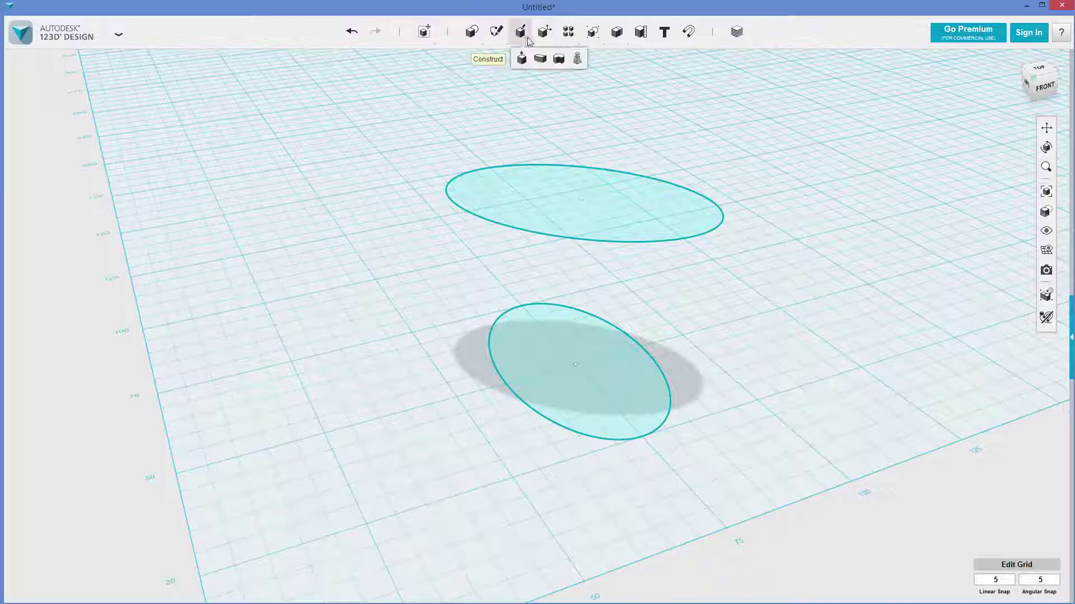
click(579, 62)
click(616, 308)
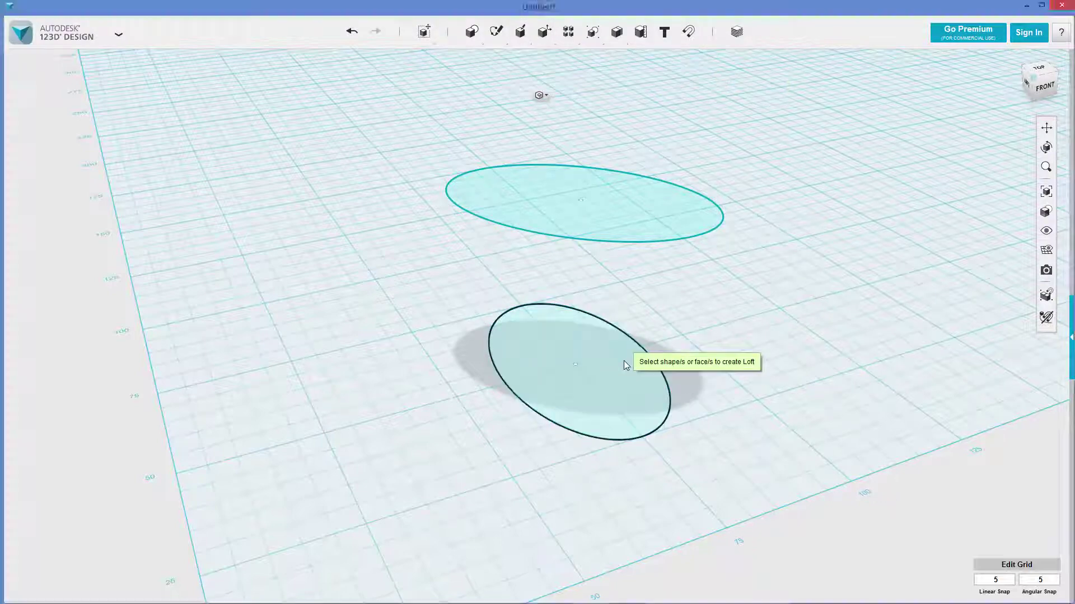
click(627, 203)
click(808, 154)
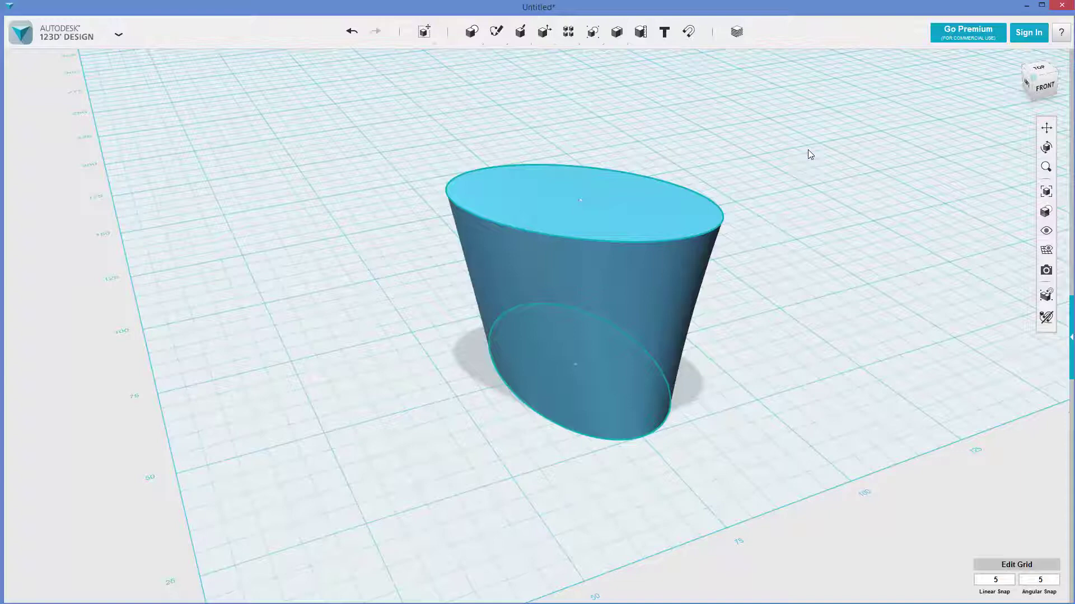
Move the lofted solid 40 mm horizontally along the grid, away from the two ellipse sketches
right_drag(808, 154, 727, 270)
click(674, 278)
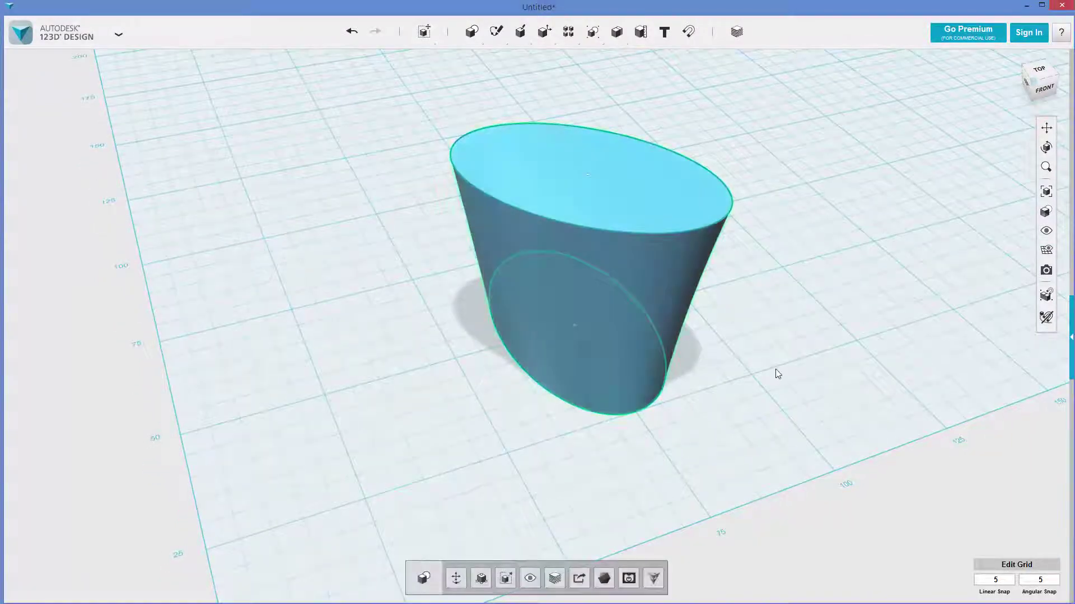
key(ctrl+t)
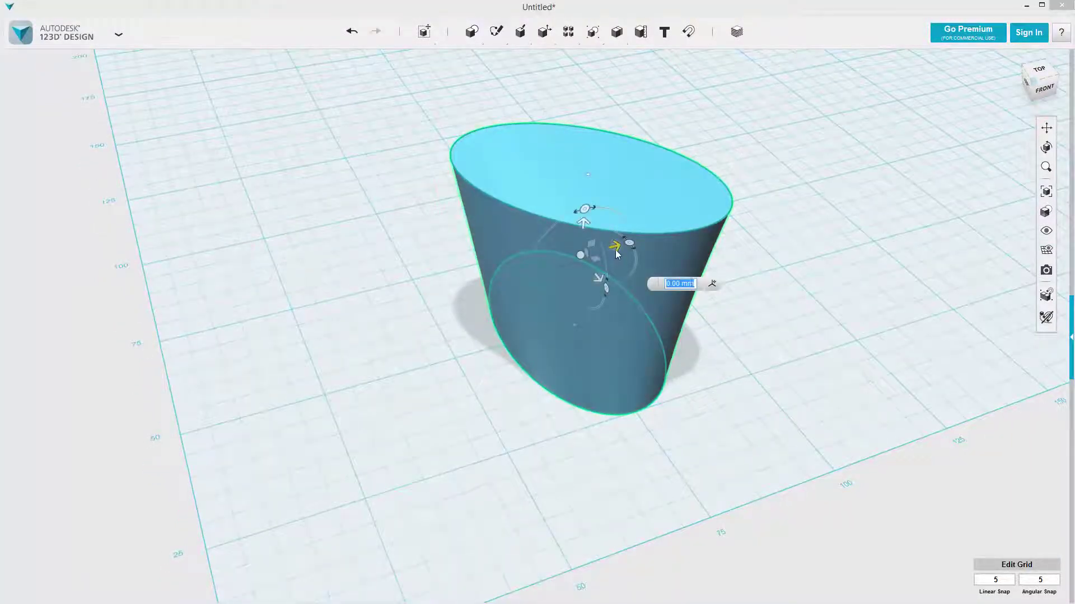
drag(616, 253, 823, 213)
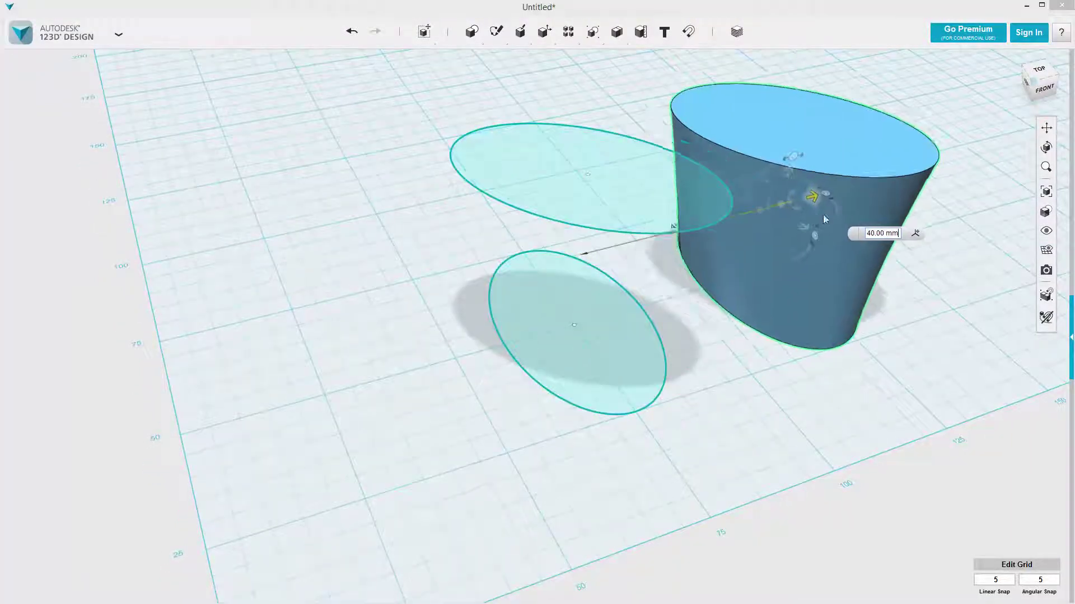
click(858, 386)
Shell the lofted solid through both its top and bottom faces, with an inside thickness of 5 mm
right_drag(859, 386, 633, 323)
click(635, 326)
middle_drag(634, 323, 633, 322)
click(646, 271)
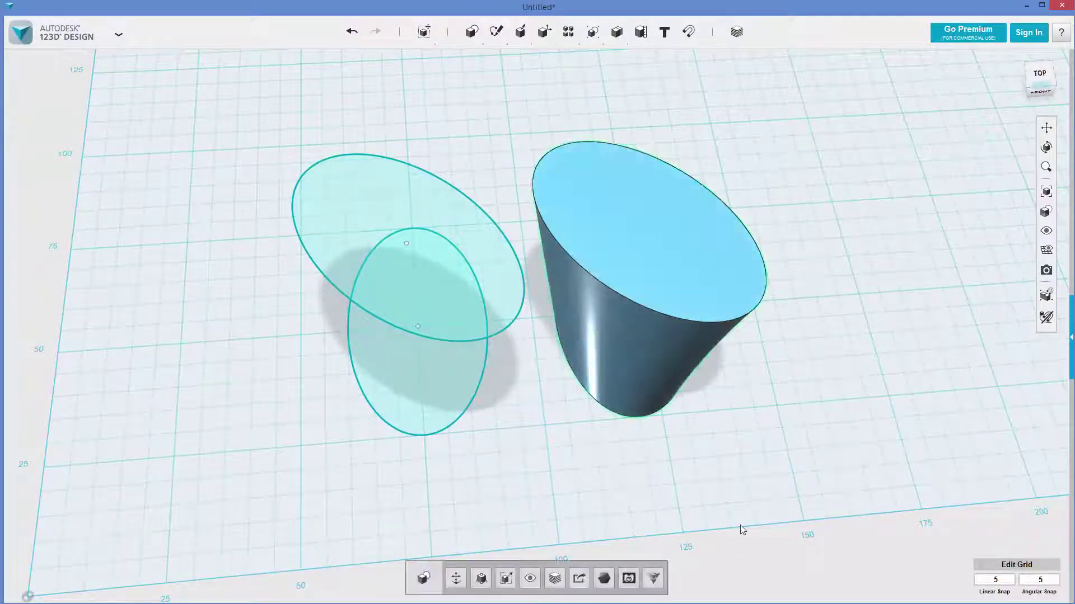
click(645, 258)
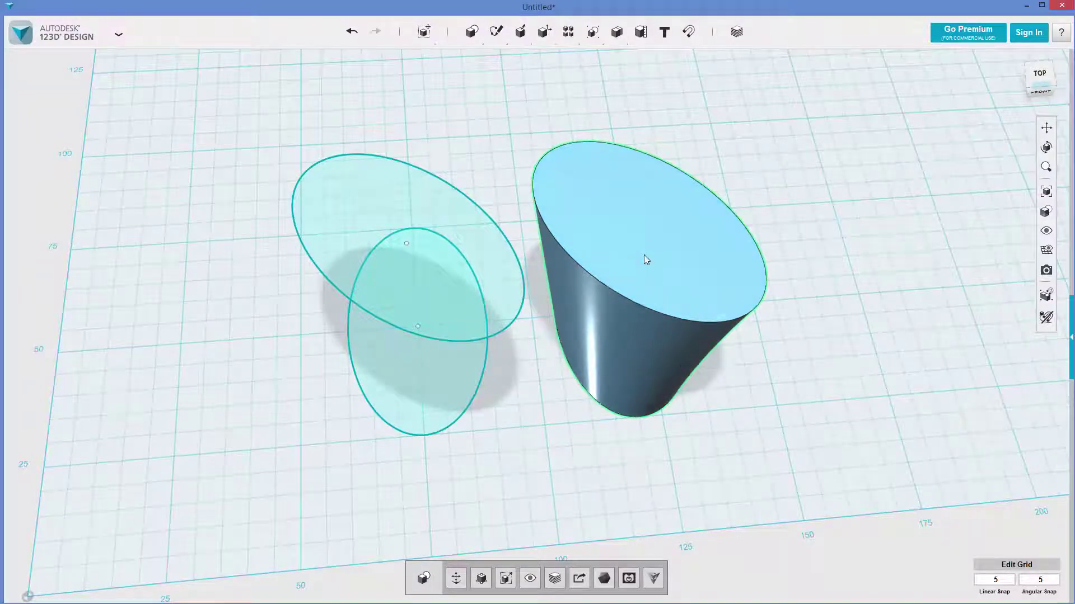
click(644, 254)
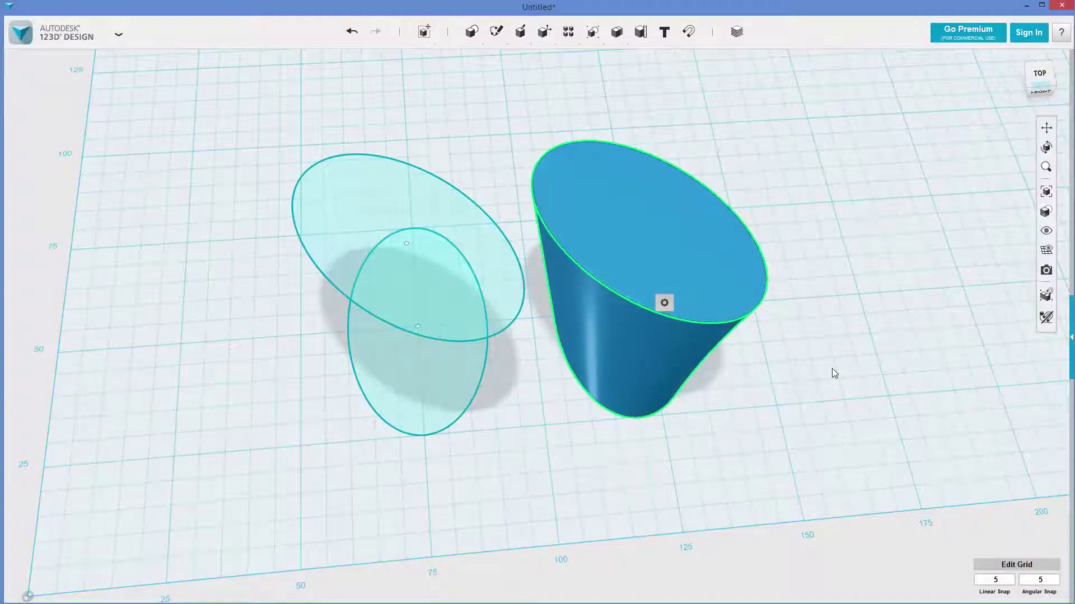
right_drag(831, 368, 832, 368)
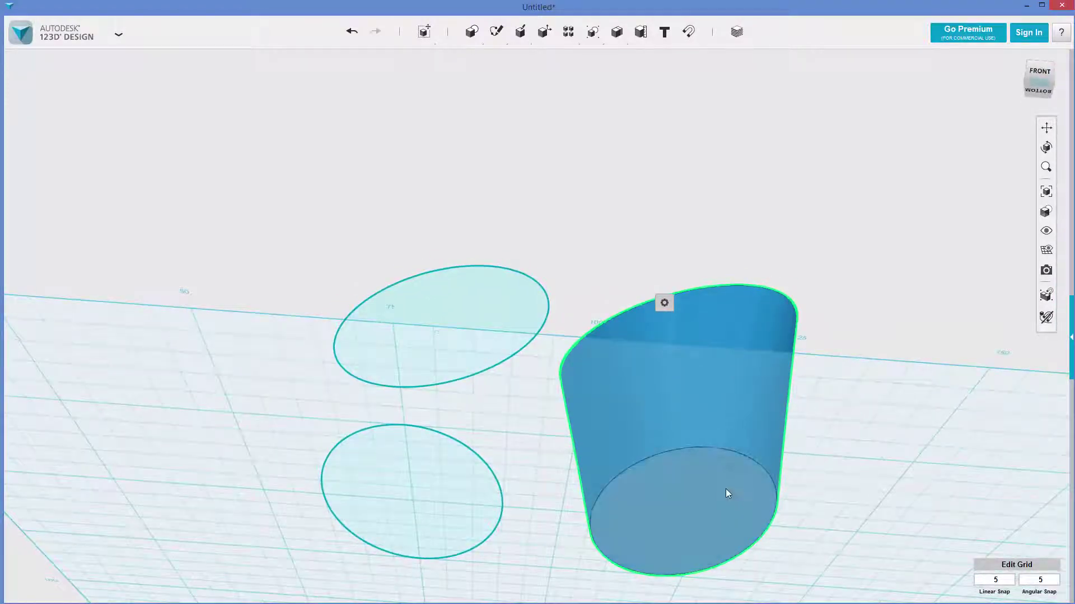
click(714, 499)
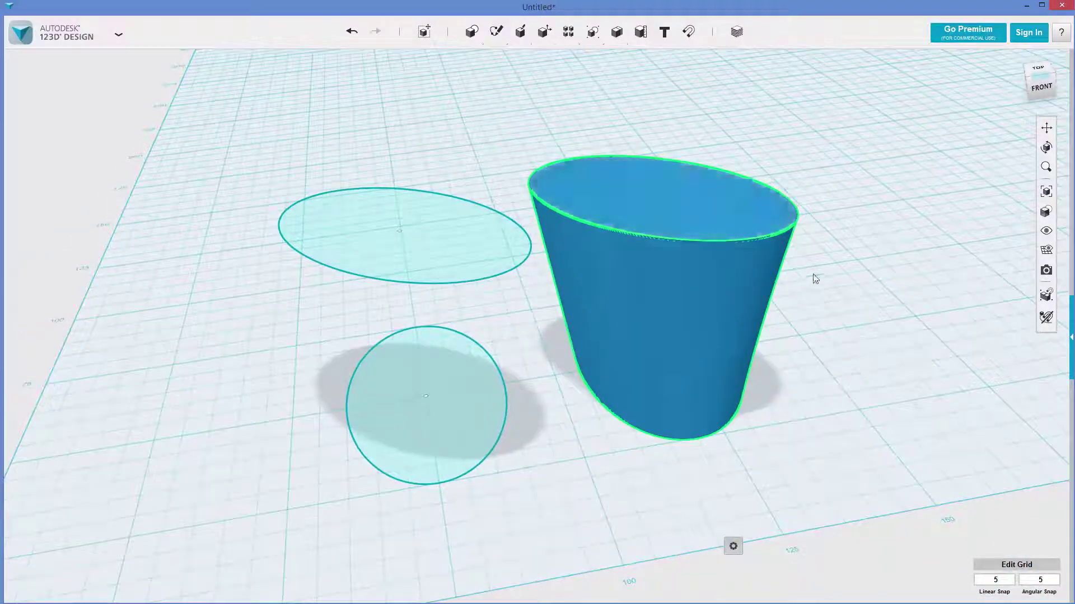
mouse_move(544, 32)
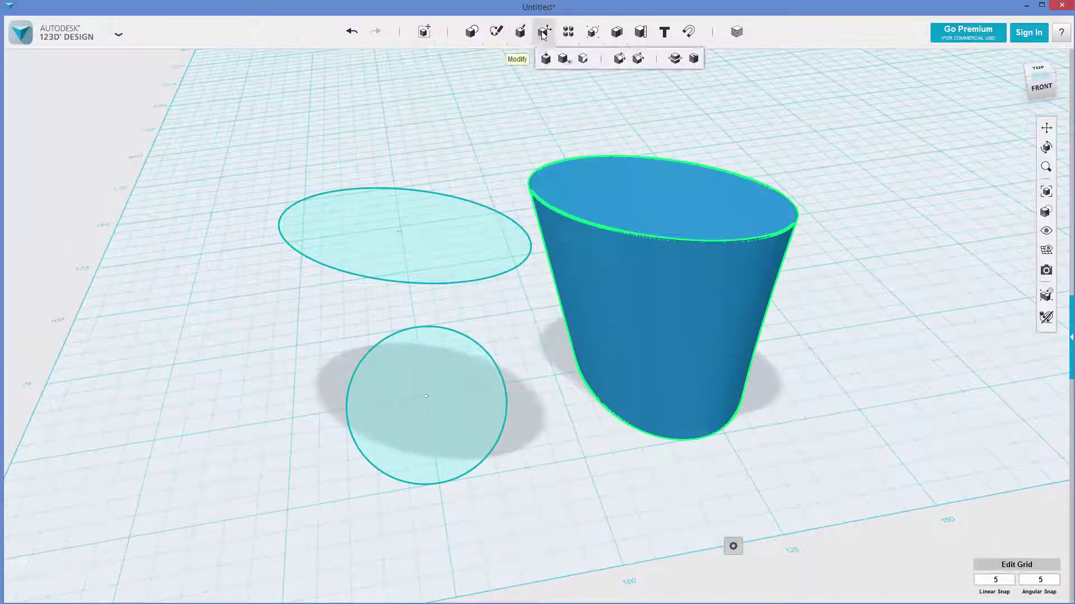
click(694, 58)
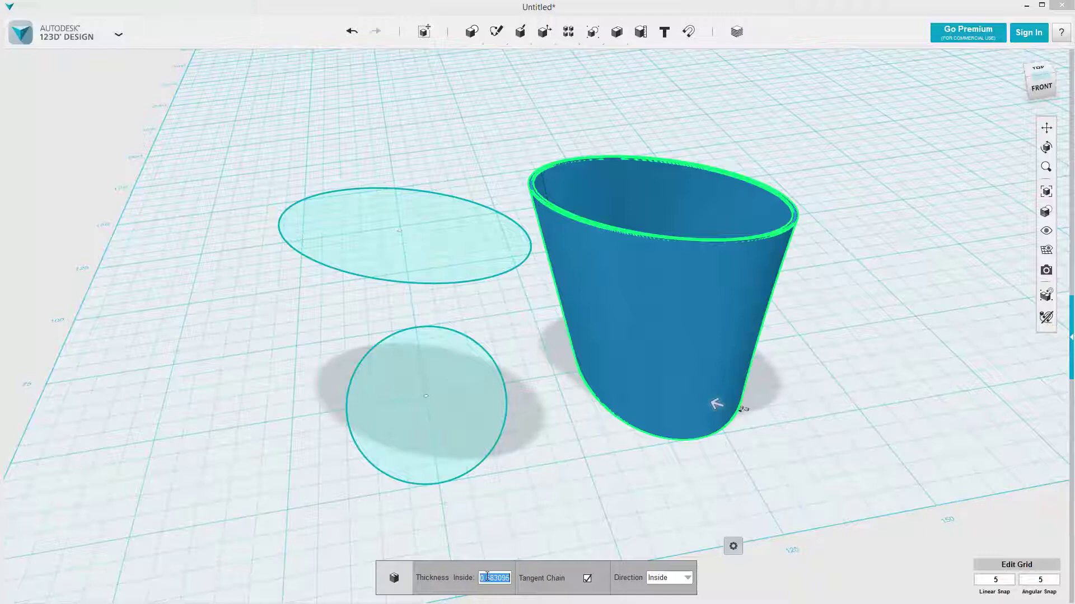
text(5)
key(Return)
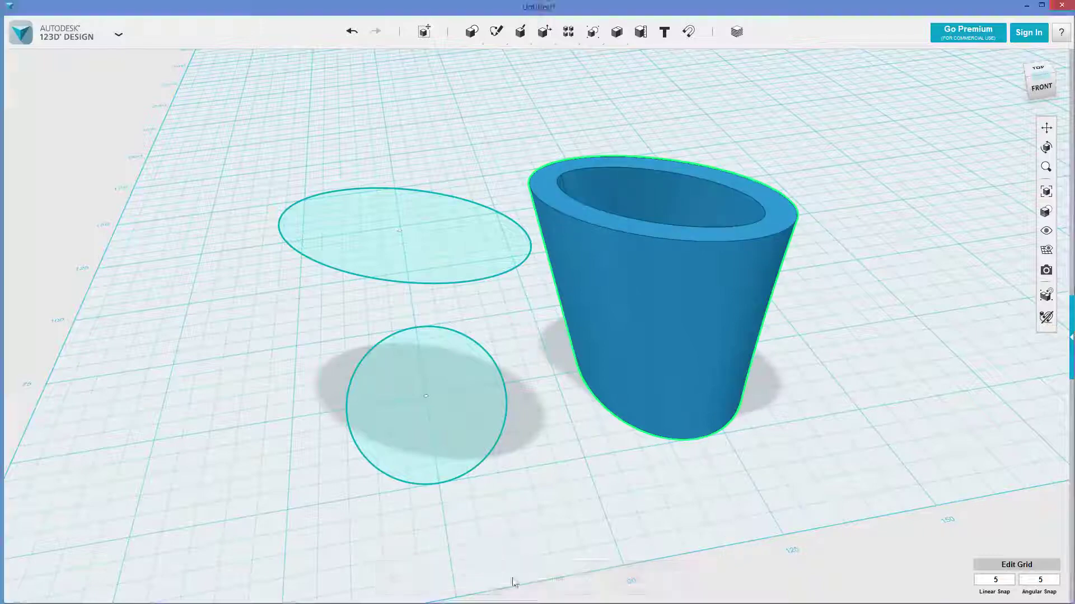
Look over the open-ended tube from another angle and undo its shell
click(804, 433)
right_drag(805, 433, 805, 434)
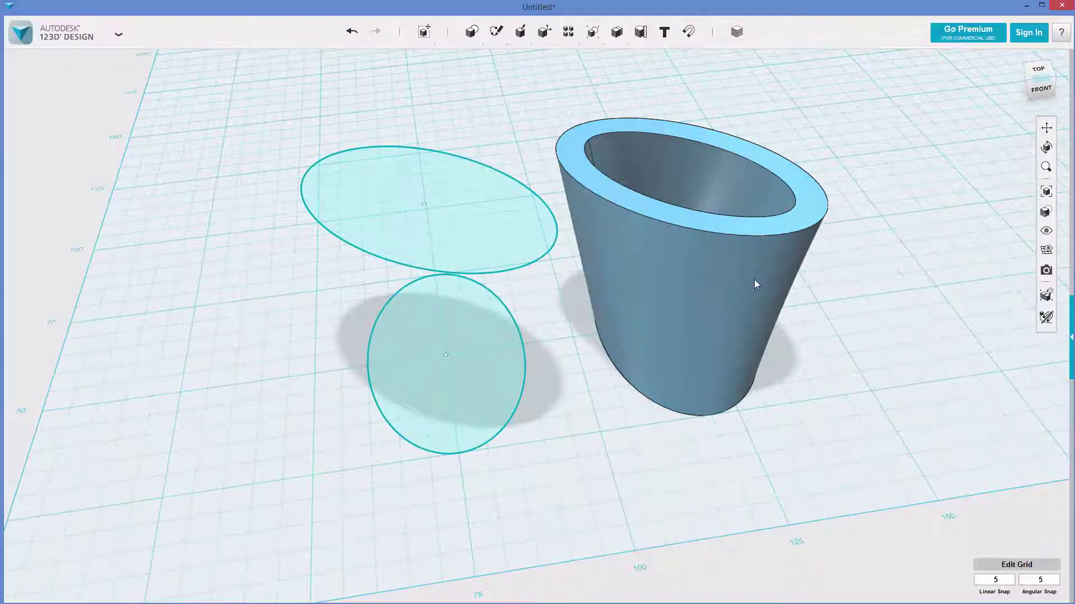
key(ctrl+z)
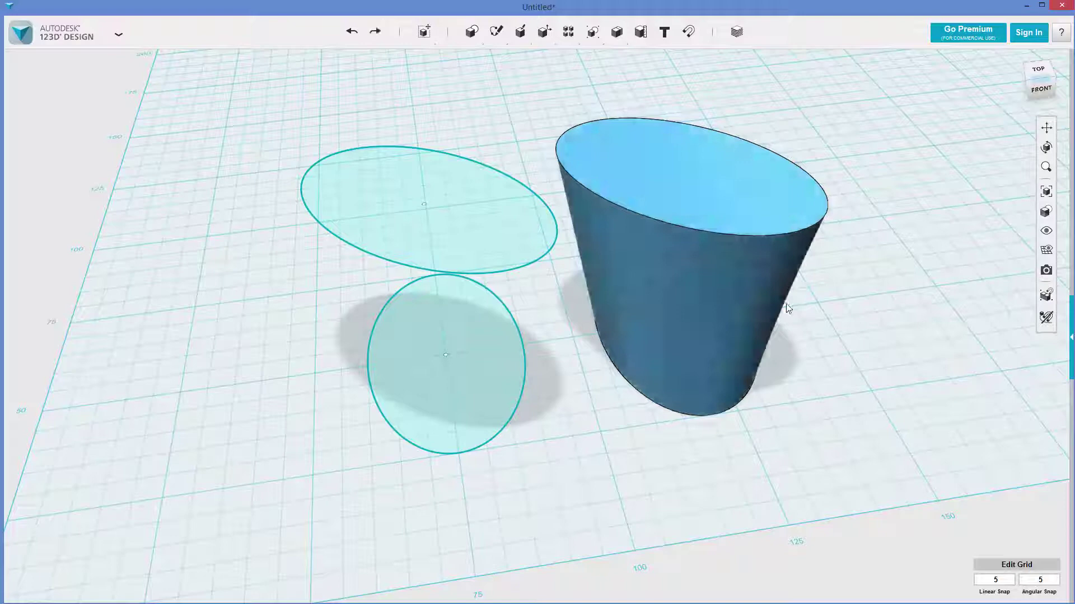
Try shelling the lofted solid by removing its curved side face in direction Inside, and undo the result
mouse_move(568, 39)
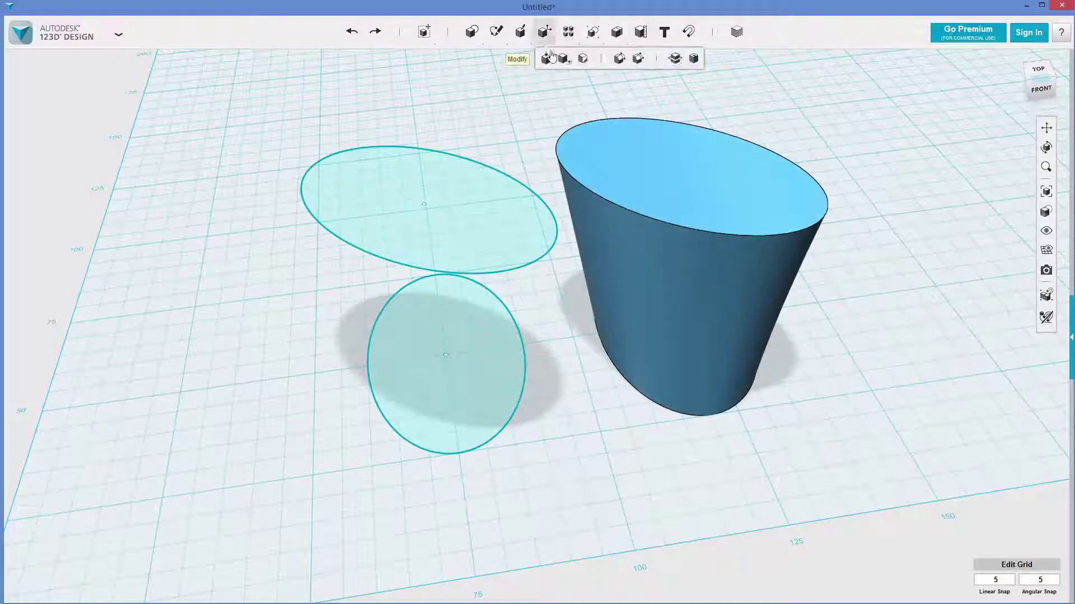
click(698, 59)
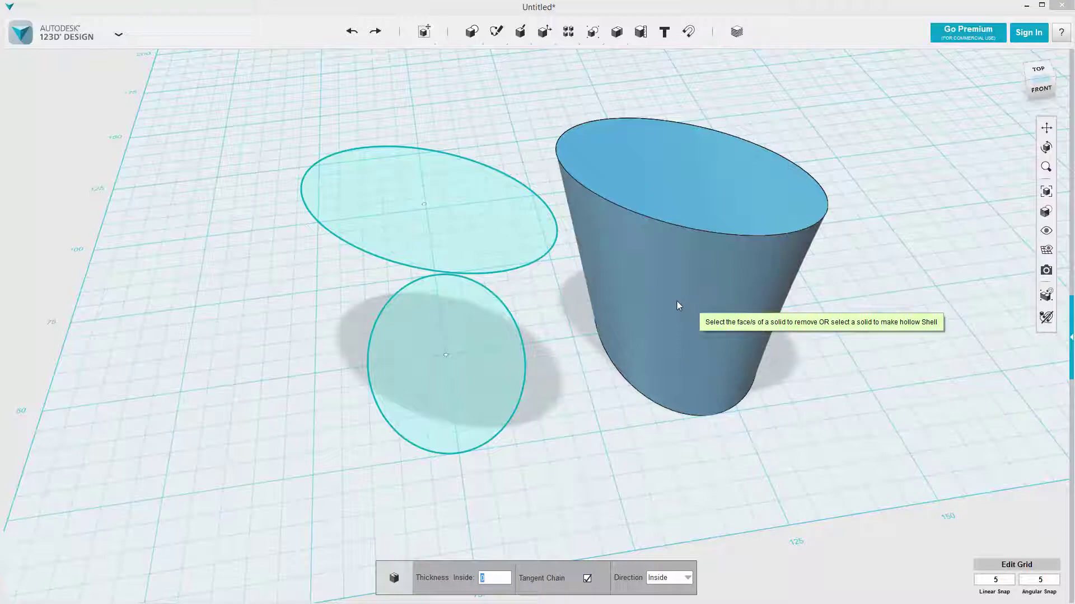
click(677, 303)
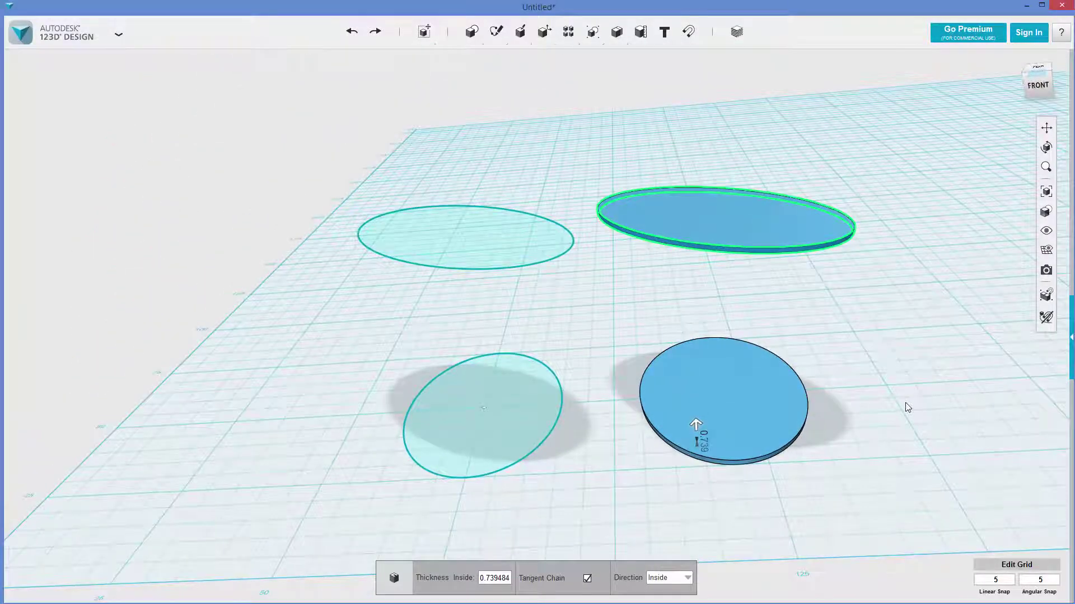
scroll(907, 407, up, 2)
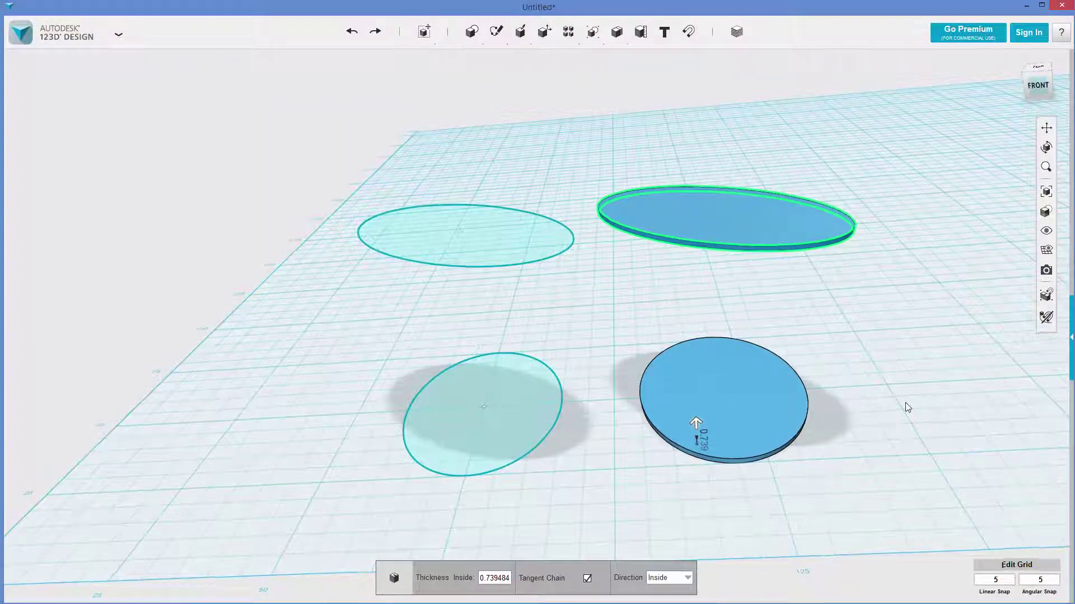
right_drag(905, 402, 907, 365)
click(905, 402)
click(907, 365)
key(ctrl+z)
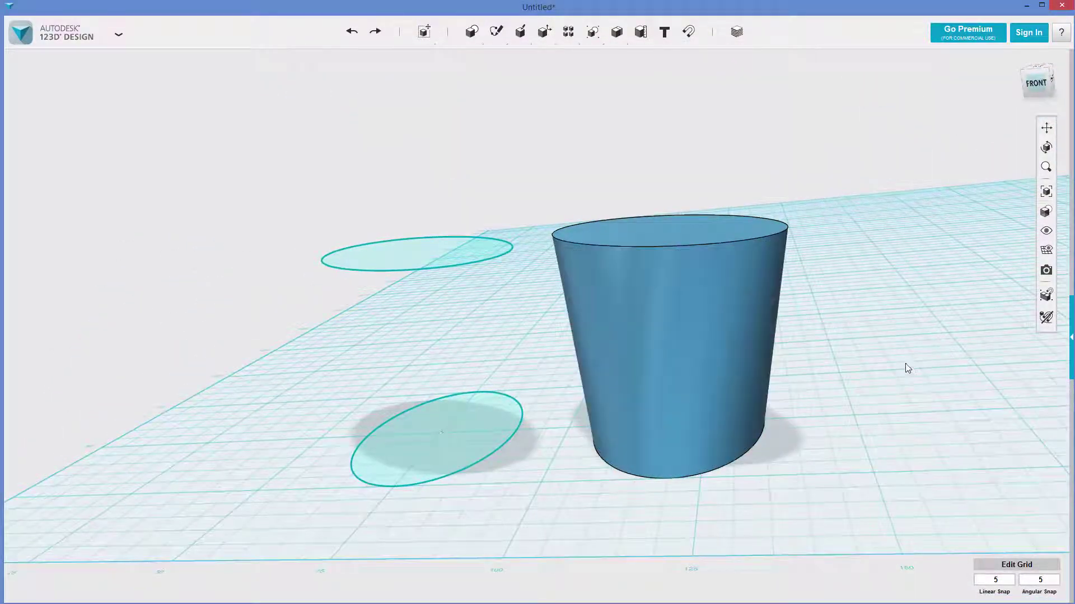